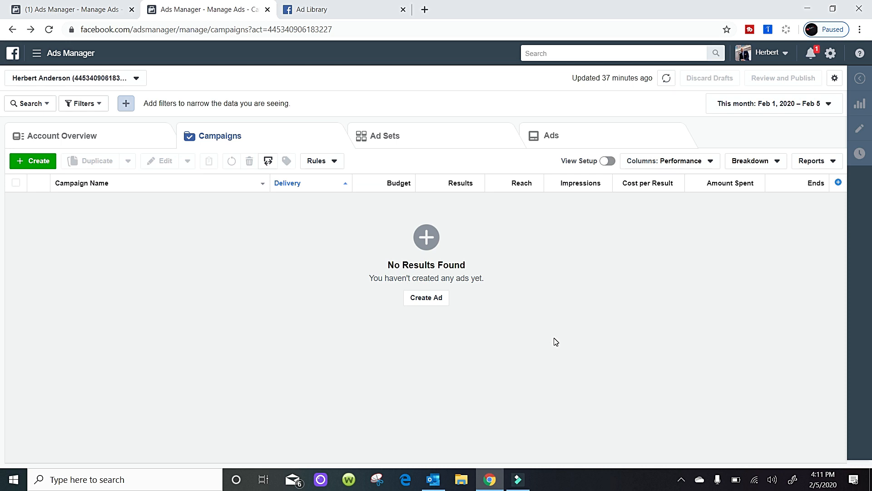
Browse the carousel photos of the 2011 Chevy Impala ad from Wildcat Used Cars in the Ad Library.
{"action": "key", "text": "ctrl+Tab"}
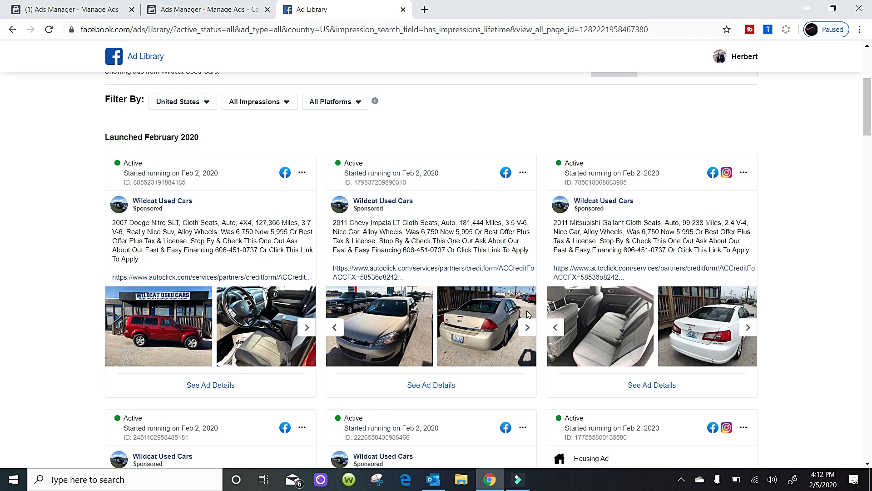
{"action": "left_click", "coordinate": [526, 328]}
{"action": "left_click", "coordinate": [526, 328]}
{"action": "left_click", "coordinate": [526, 327]}
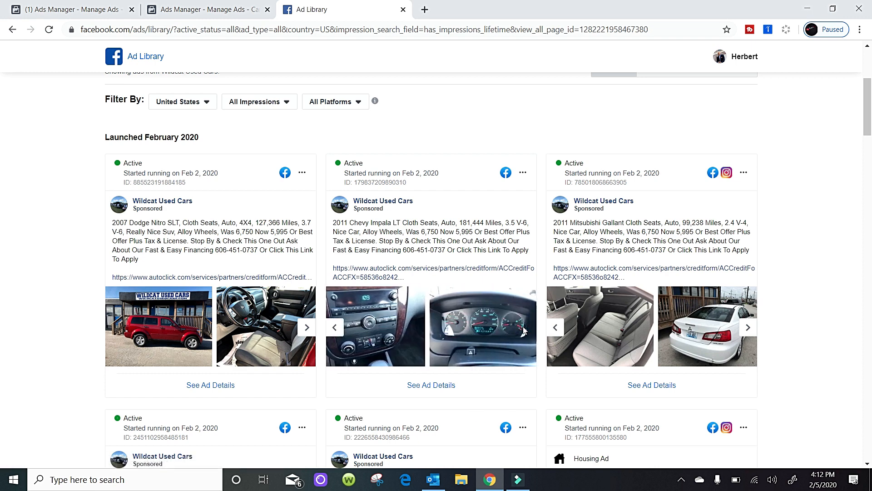
{"action": "left_click", "coordinate": [526, 328]}
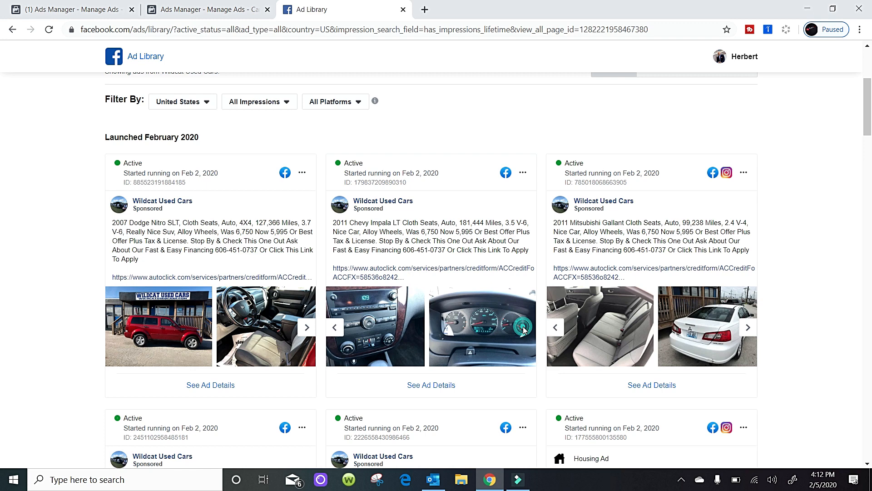
{"action": "left_click", "coordinate": [334, 329]}
{"action": "left_click", "coordinate": [334, 329]}
{"action": "left_click", "coordinate": [334, 329]}
{"action": "left_click", "coordinate": [334, 329]}
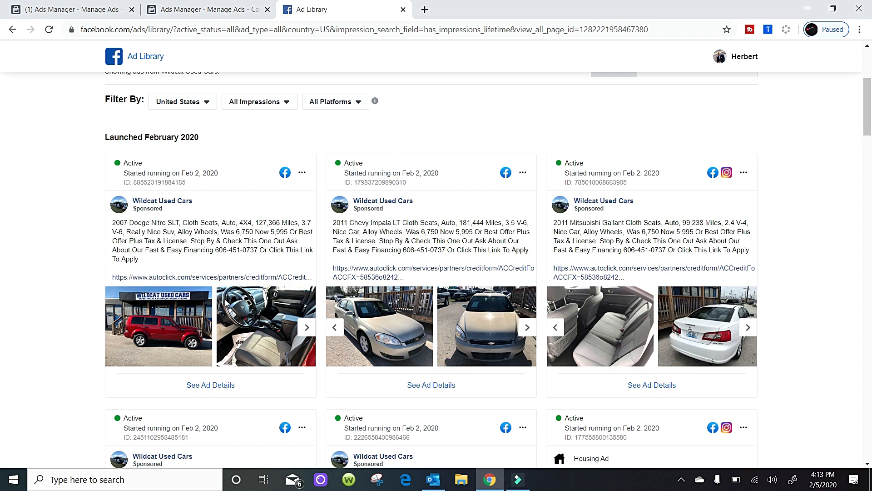
Switch to Ads Manager and create a new campaign with the Lead generation objective.
{"action": "left_click", "coordinate": [228, 5]}
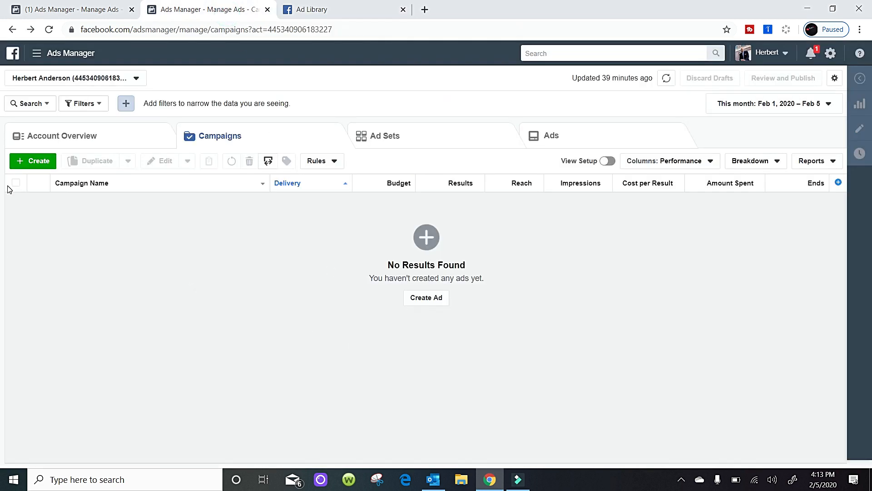
{"action": "left_click", "coordinate": [33, 166]}
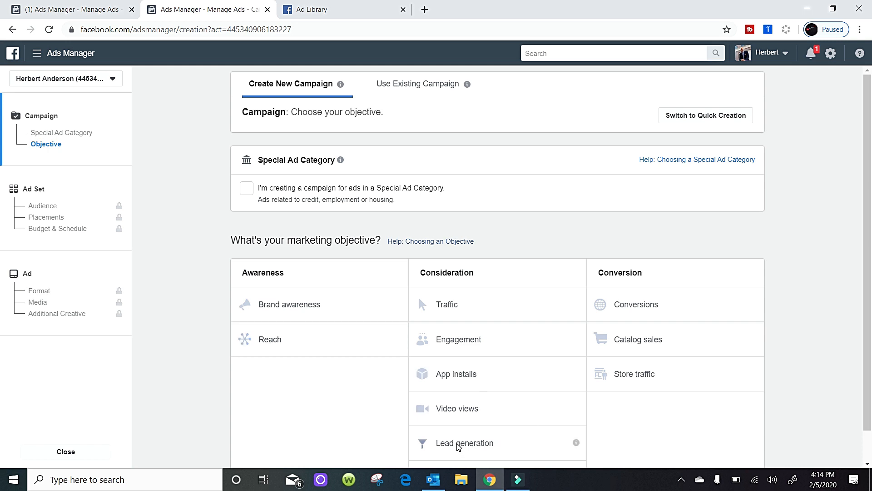
{"action": "left_click", "coordinate": [458, 444]}
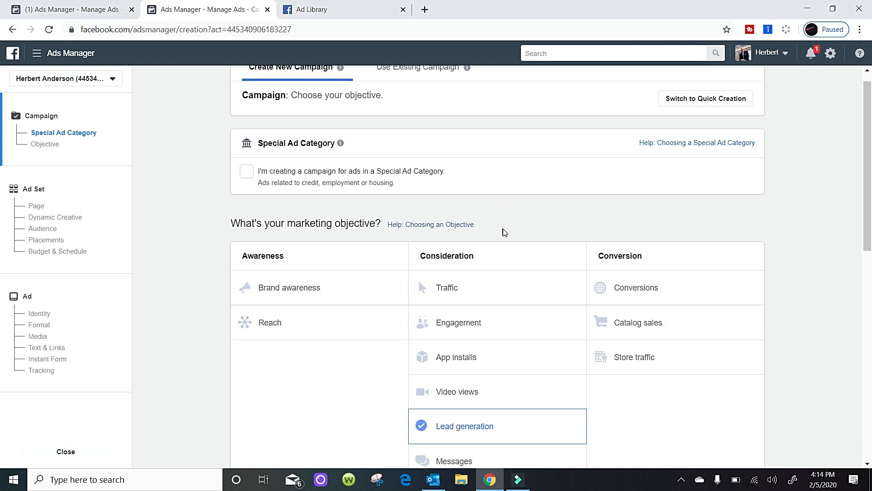
Name the campaign "Lead Generation February Test".
{"action": "left_click", "coordinate": [453, 165]}
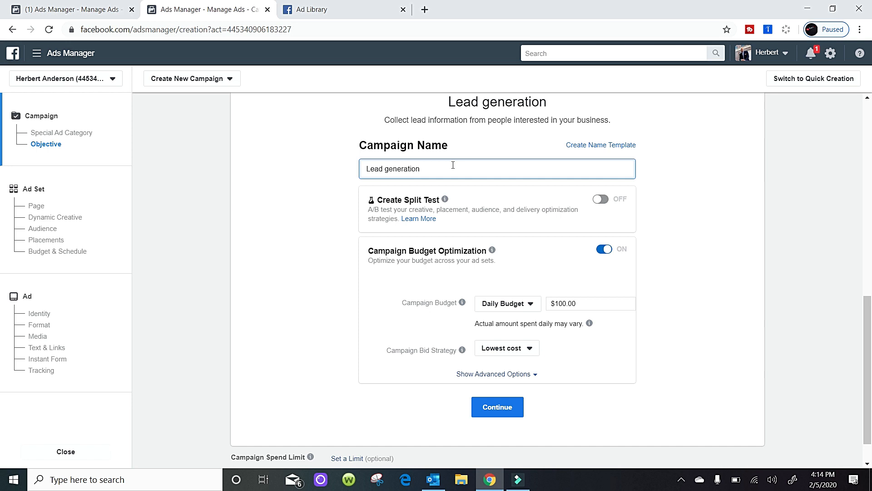
{"action": "key", "text": "BackSpace"}
{"action": "key", "text": "BackSpace"}
{"action": "key", "text": "BackSpace"}
{"action": "key", "text": "BackSpace"}
{"action": "key", "text": "BackSpace"}
{"action": "key", "text": "BackSpace"}
{"action": "key", "text": "BackSpace"}
{"action": "key", "text": "BackSpace"}
{"action": "key", "text": "BackSpace"}
{"action": "key", "text": "BackSpace"}
{"action": "key", "text": "BackSpace"}
{"action": "key", "text": "BackSpace"}
{"action": "key", "text": "BackSpace"}
{"action": "key", "text": "BackSpace"}
{"action": "key", "text": "BackSpace"}
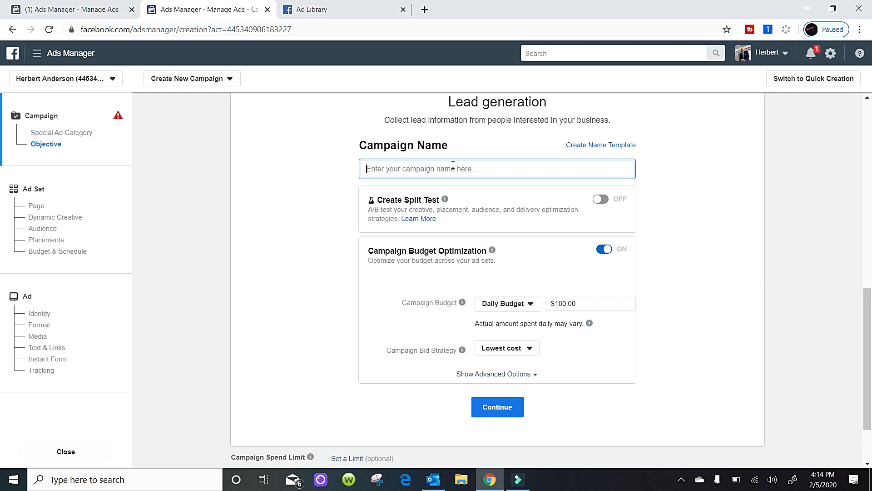
{"action": "type", "text": "Lead"}
{"action": "type", "text": "Generation Feb"}
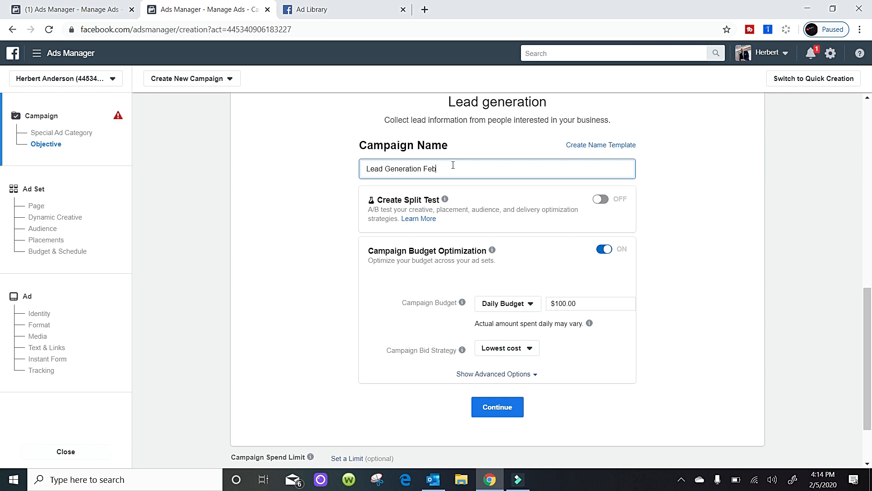
{"action": "type", "text": "ruary Test"}
Set the campaign's daily budget to $5.00 and continue to the ad set settings.
{"action": "left_click", "coordinate": [583, 304]}
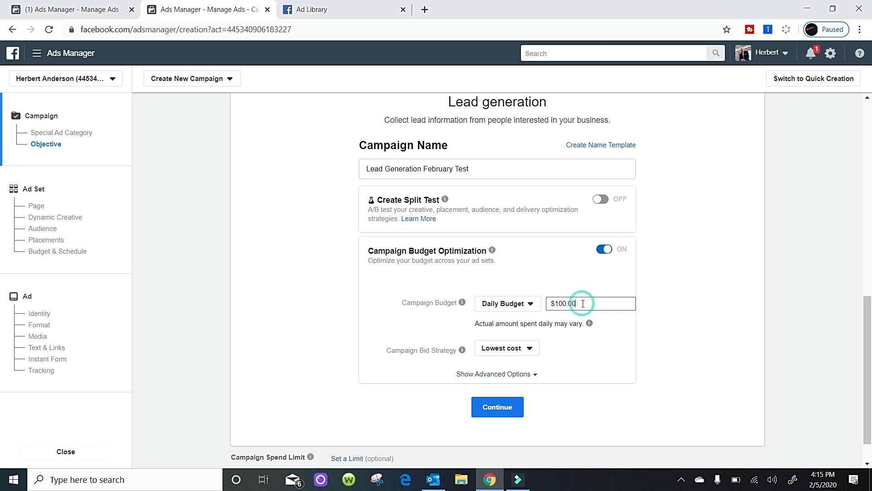
{"action": "key", "text": "BackSpace"}
{"action": "key", "text": "BackSpace"}
{"action": "key", "text": "BackSpace"}
{"action": "key", "text": "BackSpace"}
{"action": "key", "text": "BackSpace"}
{"action": "key", "text": "BackSpace"}
{"action": "key", "text": "BackSpace"}
{"action": "type", "text": "5.00"}
{"action": "left_click", "coordinate": [586, 358]}
{"action": "left_click", "coordinate": [571, 347]}
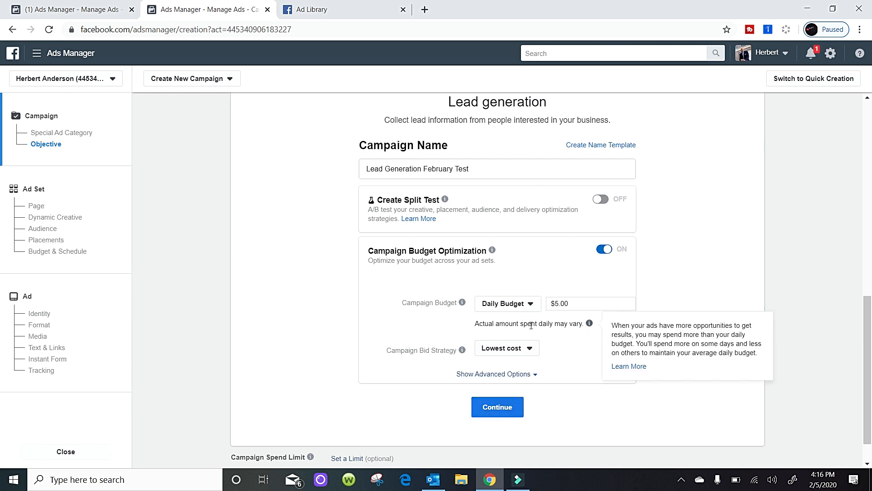
{"action": "left_click", "coordinate": [506, 410]}
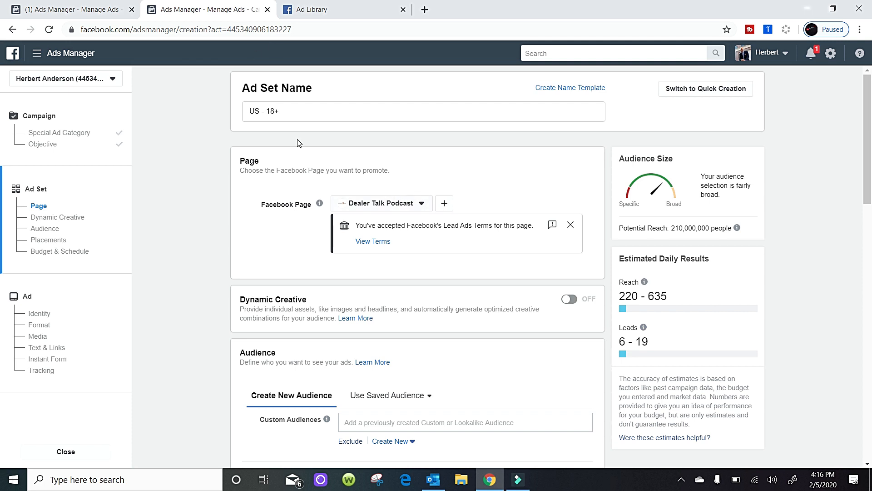
Name the ad set "Lead Generation Las Vegas February Test".
{"action": "left_click", "coordinate": [298, 113]}
{"action": "key", "text": "ctrl+a"}
{"action": "key", "text": "BackSpace"}
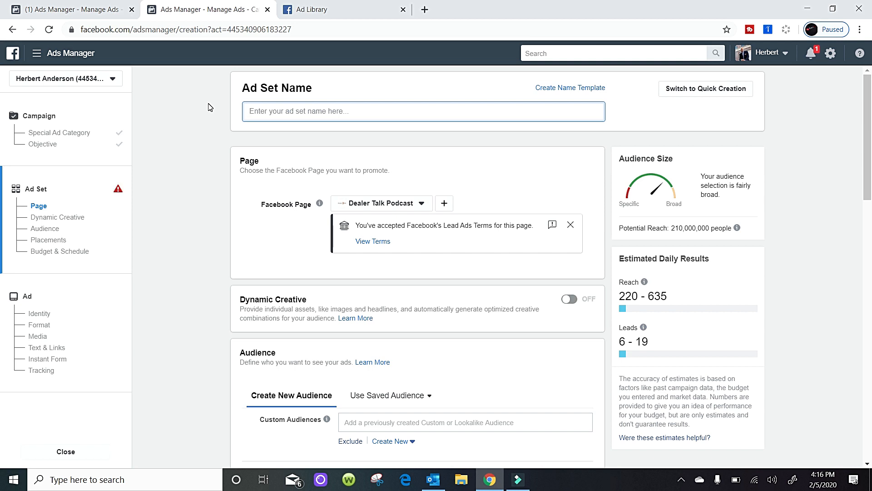
{"action": "type", "text": "Lea"}
{"action": "key", "text": "BackSpace"}
{"action": "type", "text": "ad Generatio "}
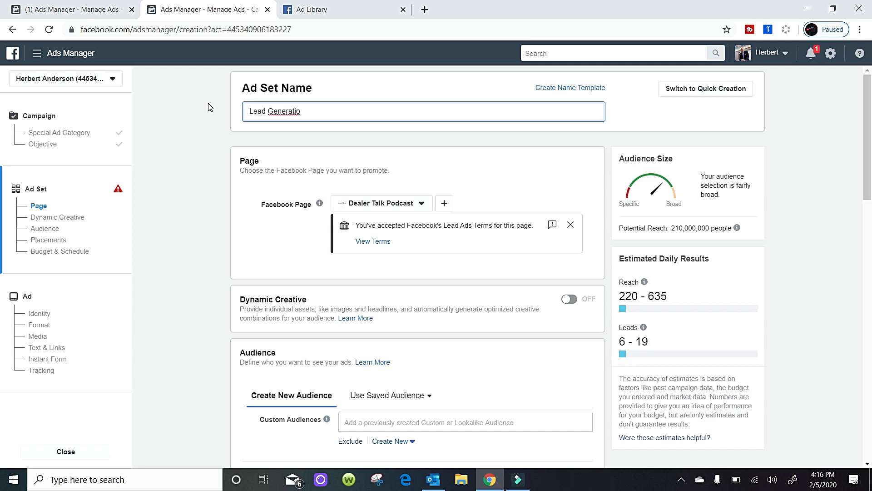
{"action": "type", "text": "n Las Vegas February "}
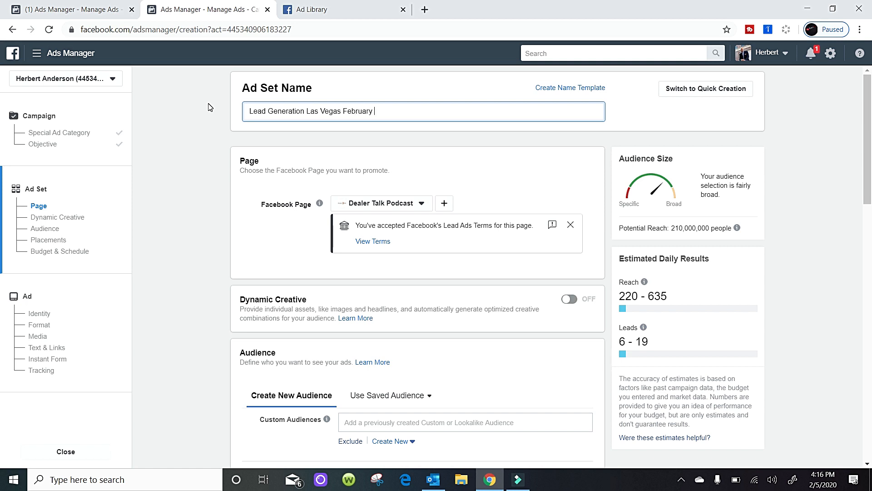
{"action": "type", "text": "Test"}
Check the potential reach and change the audience location from United States to the Las Vegas DMA market.
{"action": "left_click", "coordinate": [673, 228]}
{"action": "left_click_drag", "start_coordinate": [673, 227], "coordinate": [712, 230]}
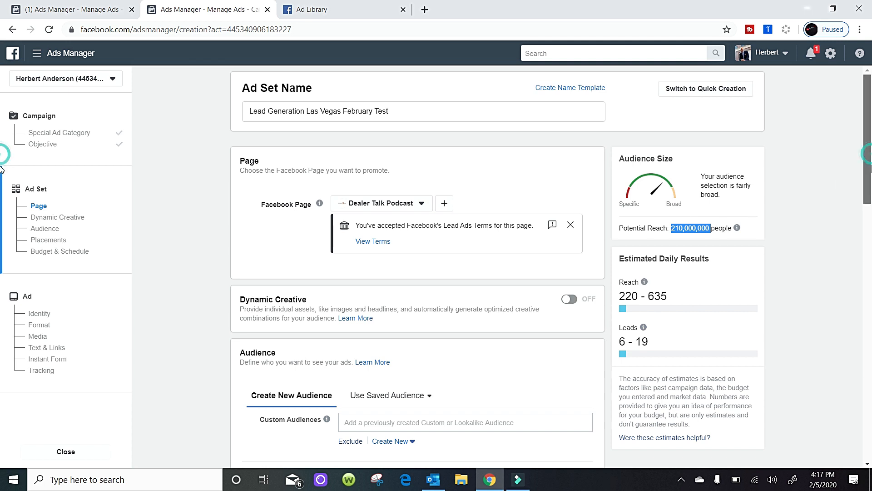
{"action": "scroll", "coordinate": [871, 163], "scroll_direction": "down", "scroll_amount": 1}
{"action": "scroll", "coordinate": [871, 234], "scroll_direction": "down", "scroll_amount": 2}
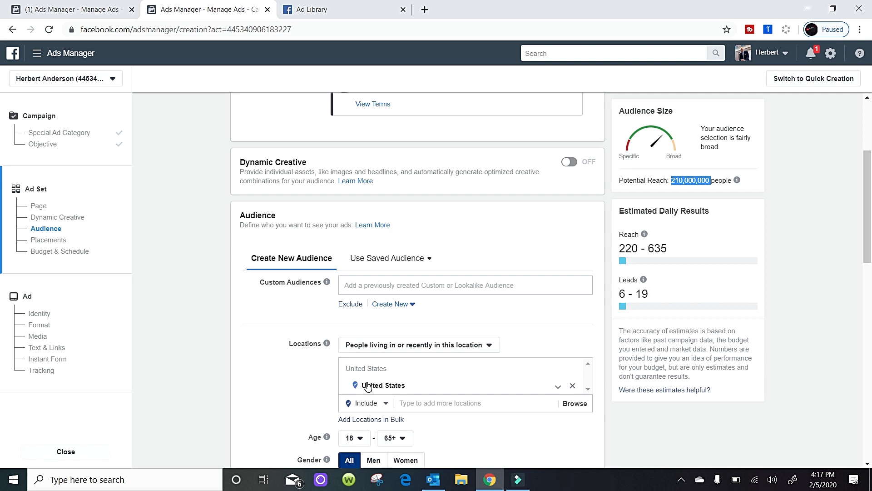
{"action": "left_click", "coordinate": [407, 402]}
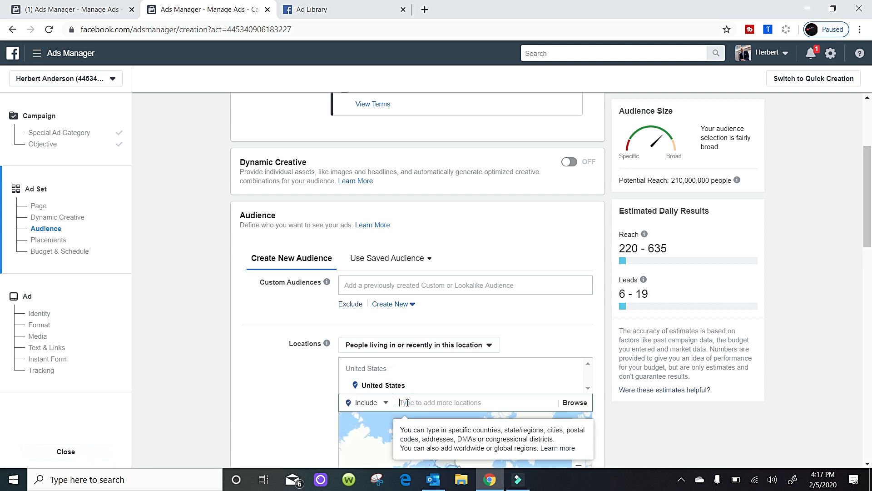
{"action": "type", "text": "Las Vegas"}
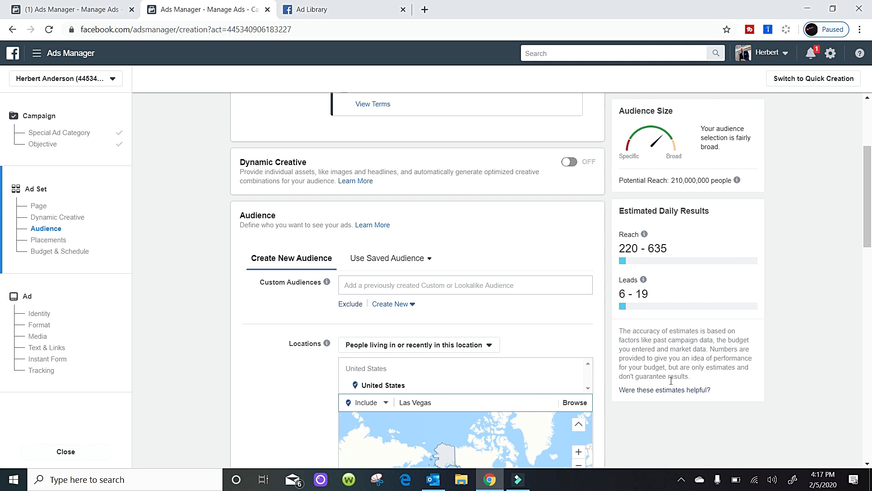
{"action": "scroll", "coordinate": [499, 341], "scroll_direction": "down", "scroll_amount": 3}
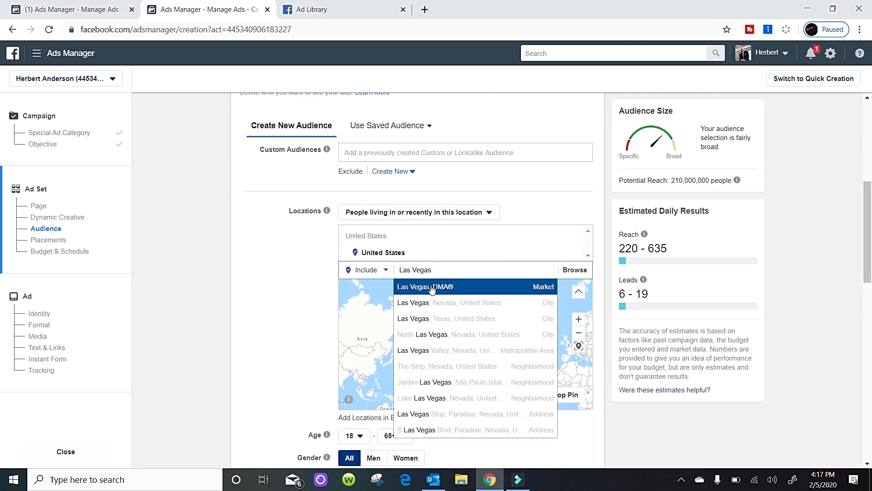
{"action": "left_click", "coordinate": [470, 287]}
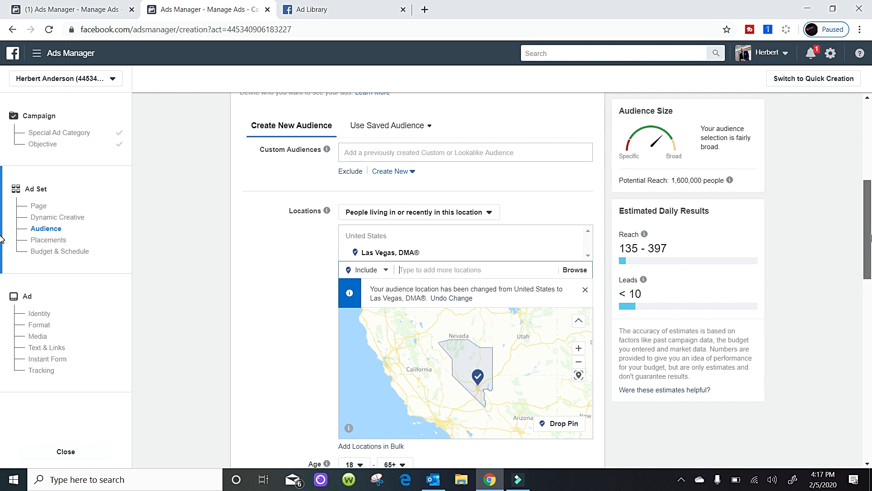
Set the audience's minimum age to 30.
{"action": "left_click_drag", "start_coordinate": [869, 239], "coordinate": [869, 281]}
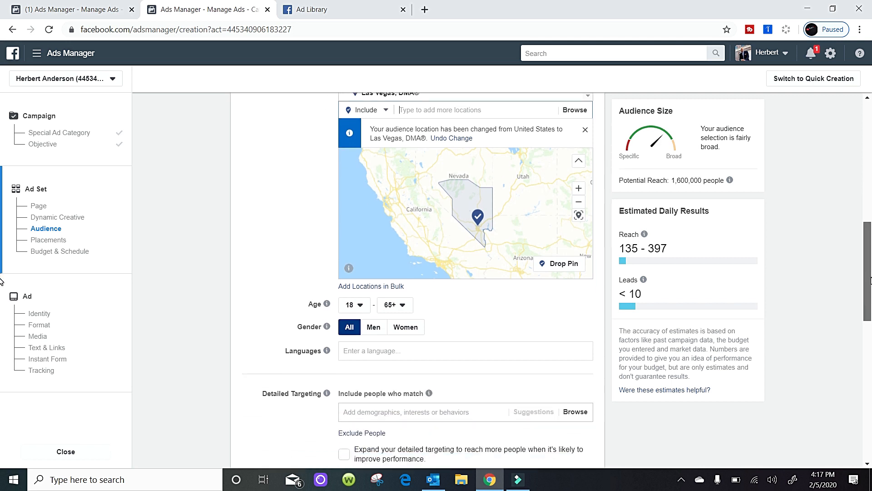
{"action": "left_click", "coordinate": [364, 306]}
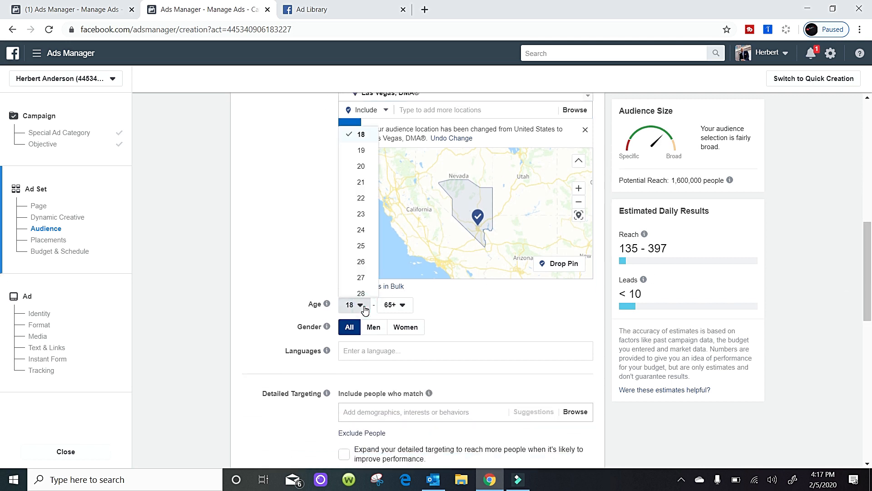
{"action": "left_click", "coordinate": [376, 159]}
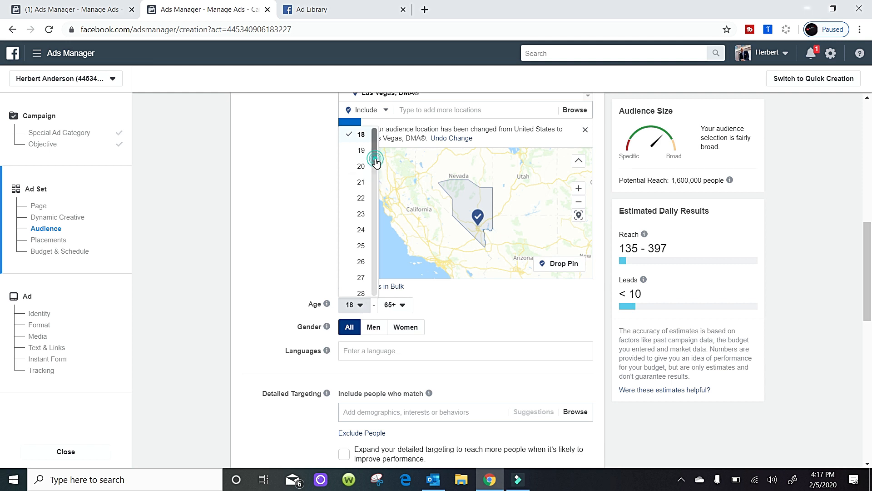
{"action": "left_click_drag", "start_coordinate": [375, 160], "coordinate": [375, 194]}
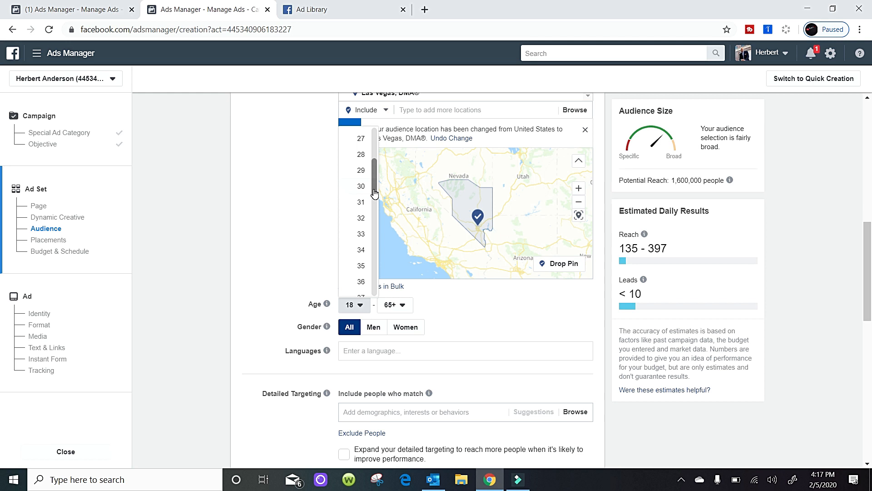
{"action": "left_click", "coordinate": [359, 187]}
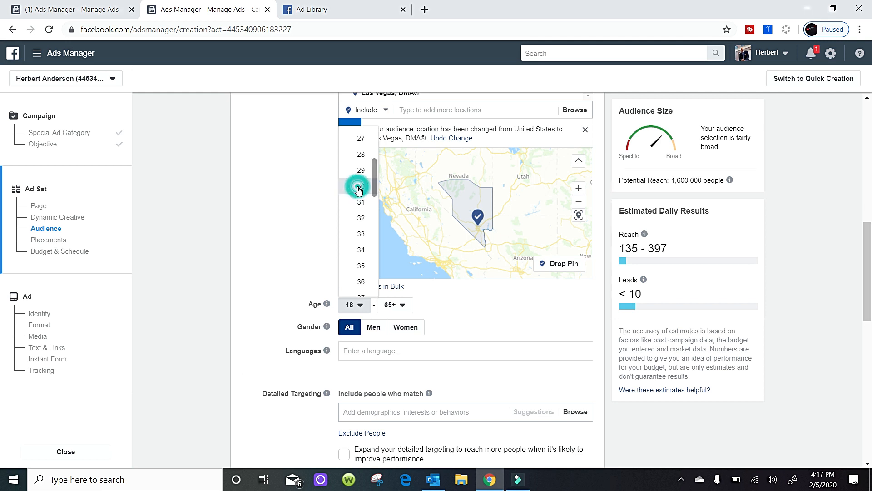
{"action": "left_click", "coordinate": [485, 332]}
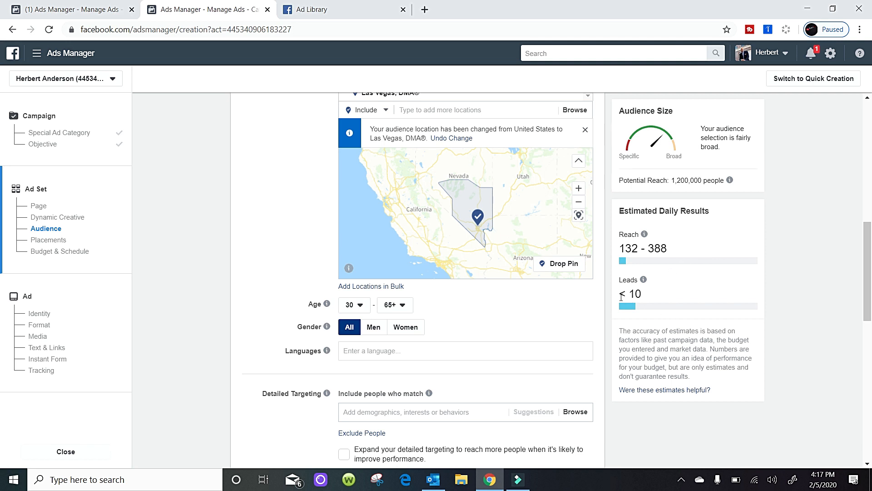
Go back to the campaign, set its daily budget to $25.00, and return to the ad set to check the estimated daily results.
{"action": "mouse_move", "coordinate": [643, 280]}
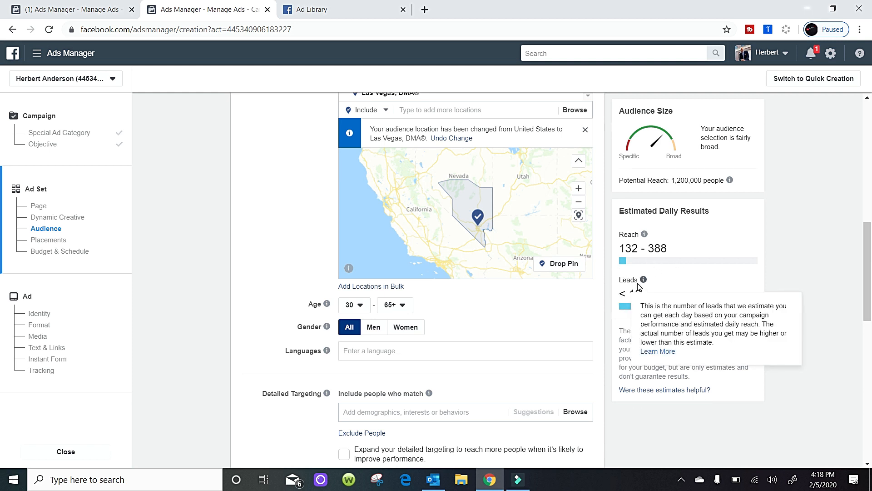
{"action": "left_click_drag", "start_coordinate": [871, 288], "coordinate": [861, 184]}
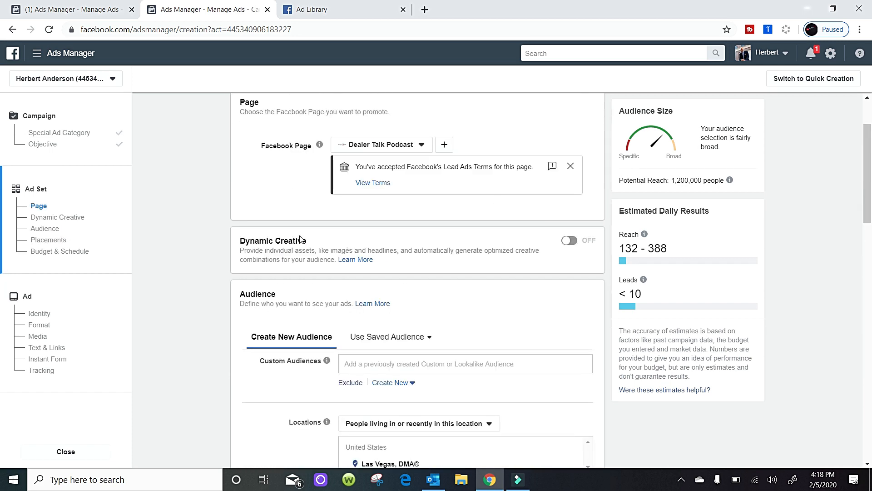
{"action": "left_click", "coordinate": [47, 135]}
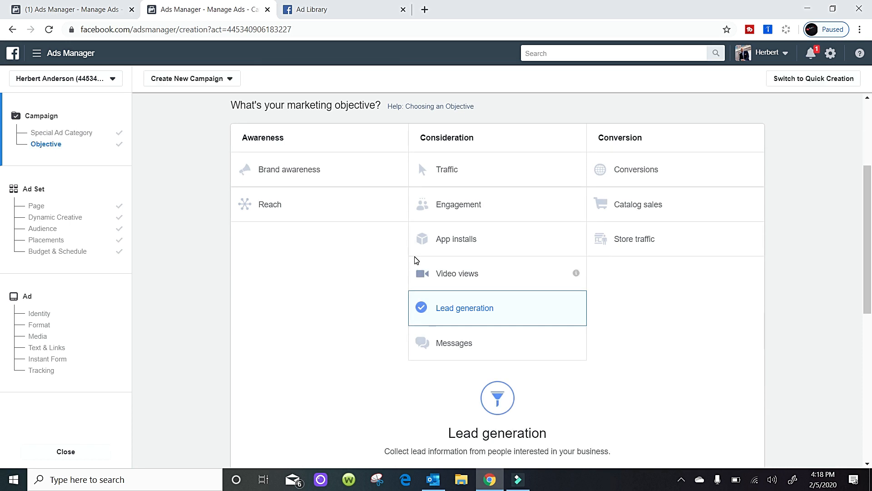
{"action": "scroll", "coordinate": [653, 261], "scroll_direction": "down", "scroll_amount": 8}
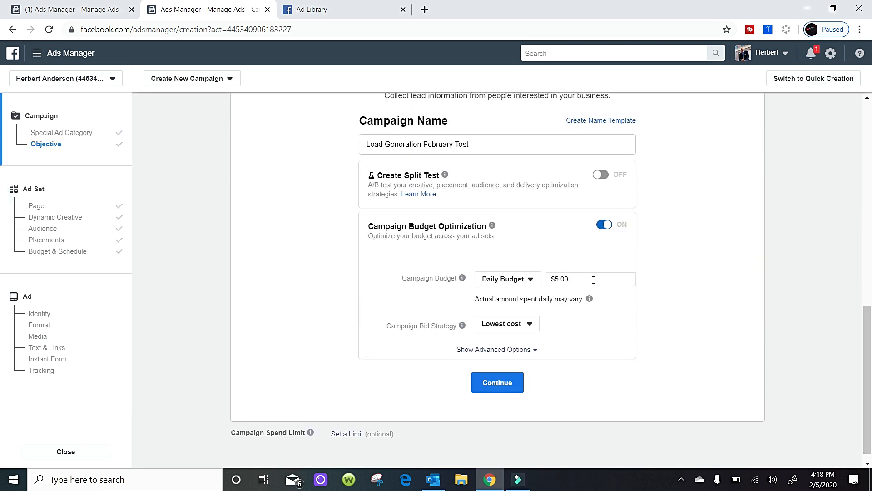
{"action": "left_click", "coordinate": [594, 279]}
{"action": "type", "text": "25.00"}
{"action": "left_click", "coordinate": [500, 384]}
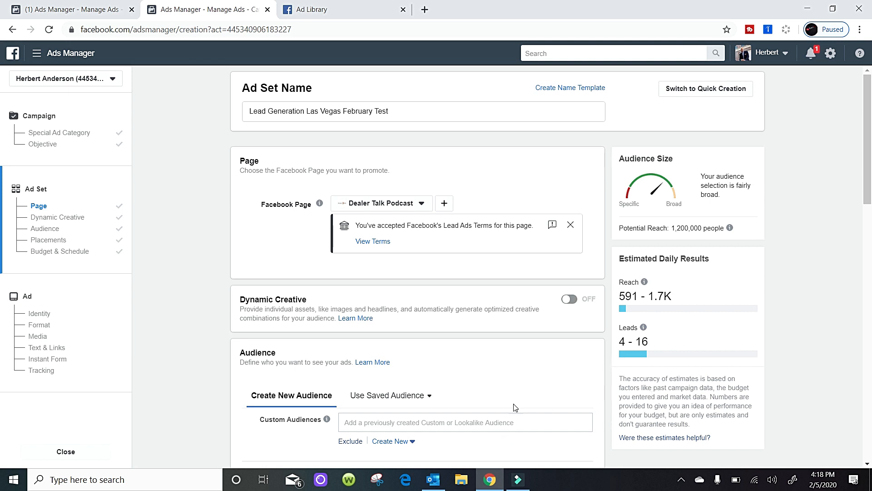
{"action": "mouse_move", "coordinate": [643, 328]}
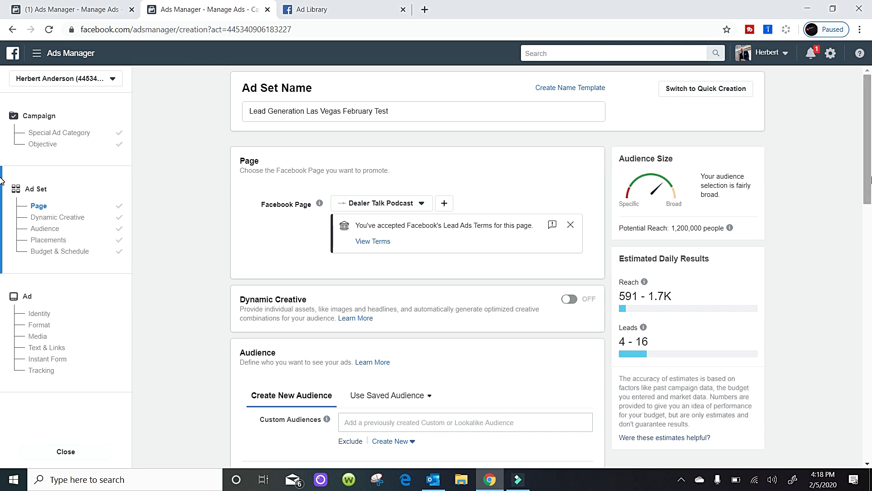
{"action": "scroll", "coordinate": [869, 254], "scroll_direction": "down", "scroll_amount": 3}
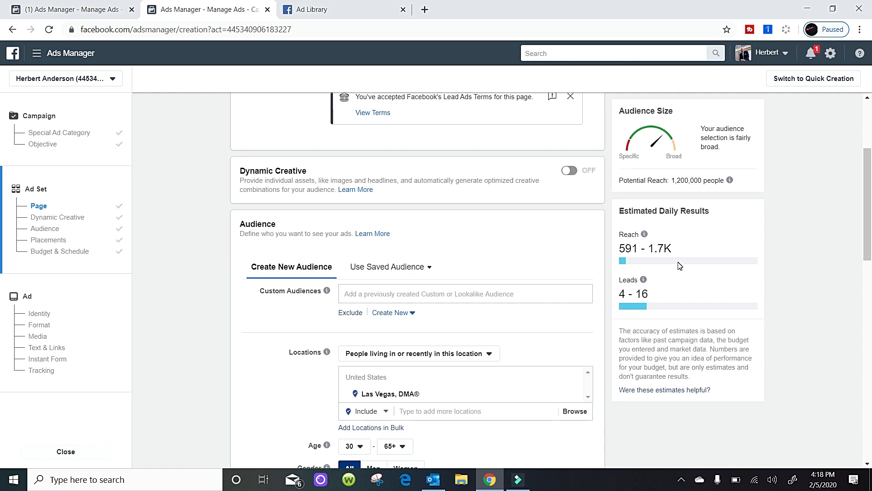
Review the ad set's detailed targeting, placements, and optimization and spending settings.
{"action": "left_click_drag", "start_coordinate": [868, 227], "coordinate": [869, 308]}
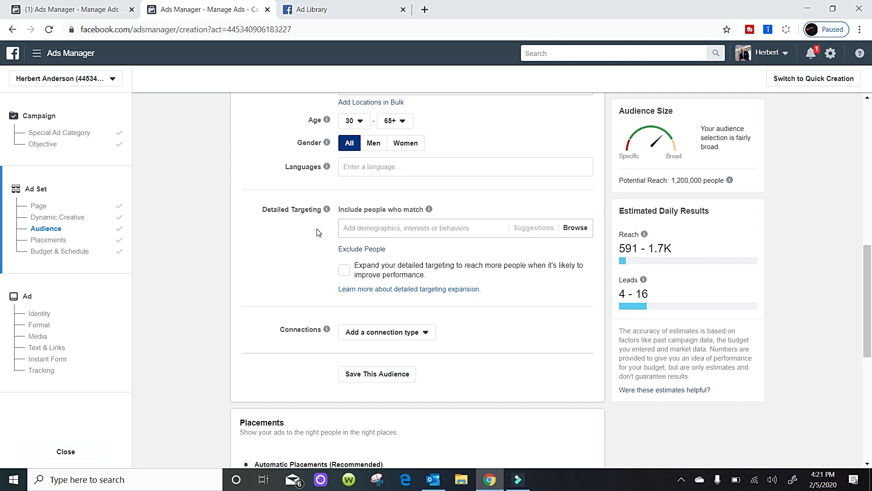
{"action": "scroll", "coordinate": [1, 271], "scroll_direction": "down", "scroll_amount": 8}
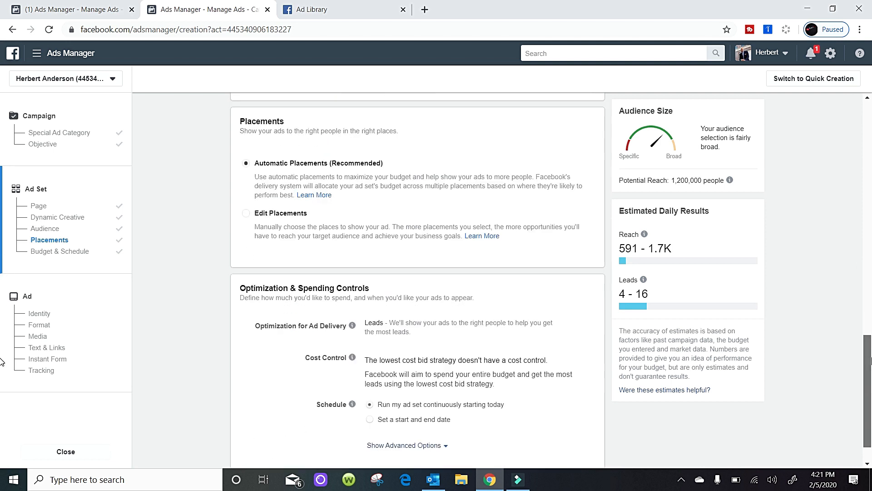
{"action": "scroll", "coordinate": [1, 407], "scroll_direction": "up", "scroll_amount": 3}
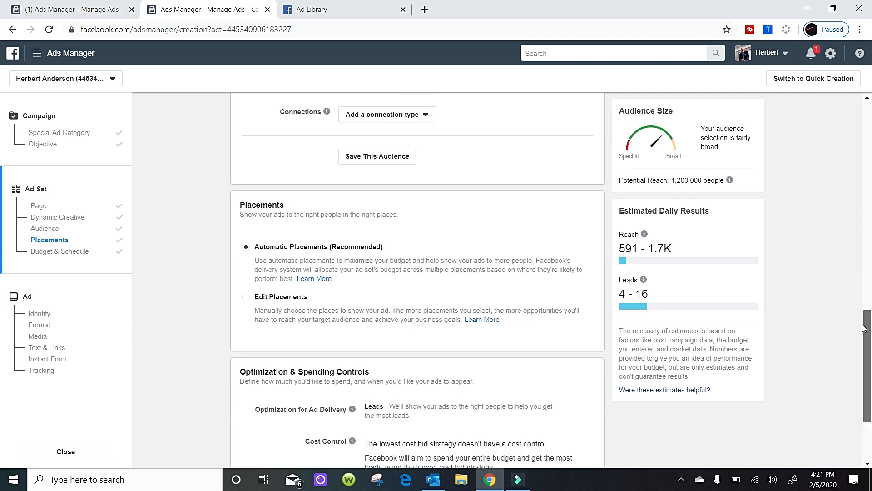
{"action": "scroll", "coordinate": [863, 328], "scroll_direction": "up", "scroll_amount": 8}
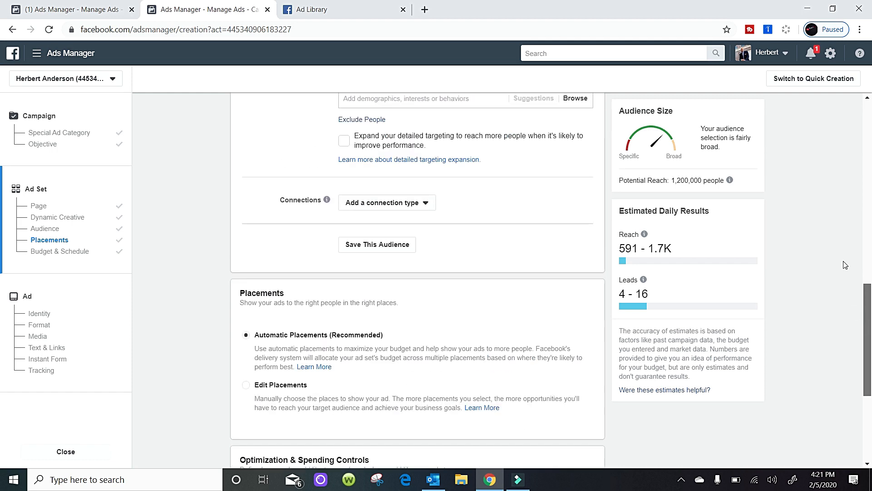
{"action": "scroll", "coordinate": [837, 227], "scroll_direction": "down", "scroll_amount": 6}
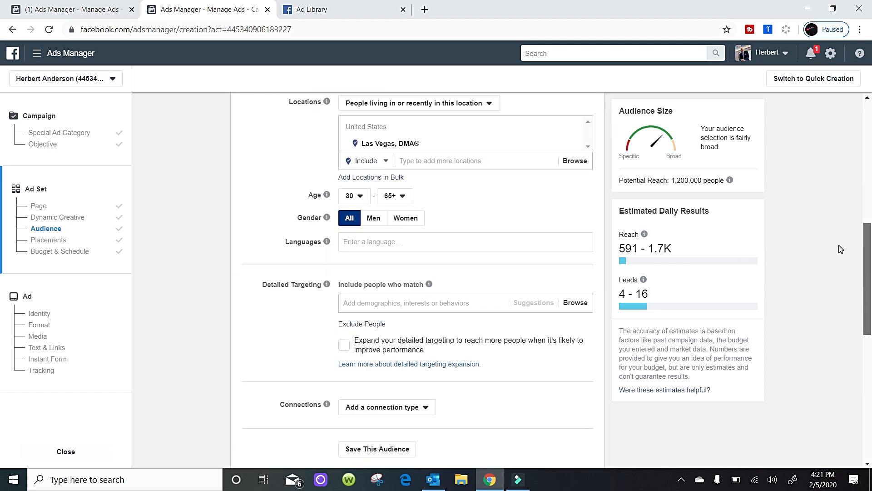
{"action": "scroll", "coordinate": [836, 259], "scroll_direction": "up", "scroll_amount": 3}
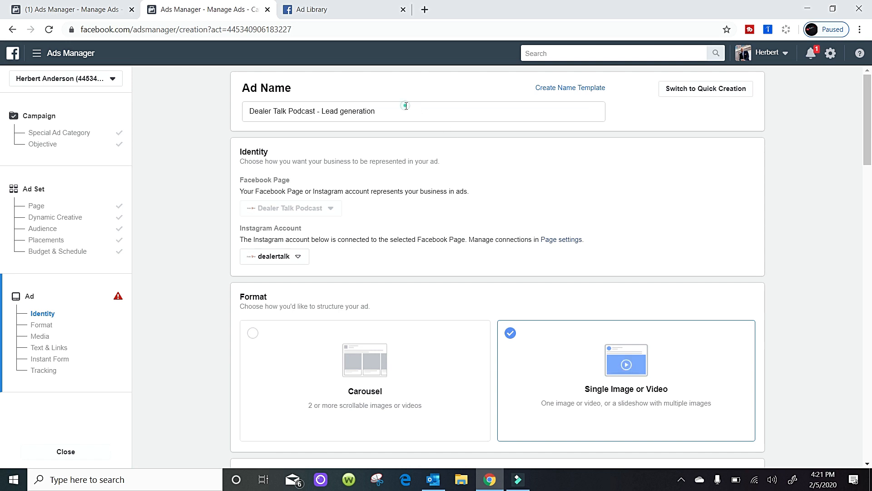
Replace the ad name with "Used Inventory Lead Generation Las Vegas February Test".
{"action": "left_click", "coordinate": [406, 106]}
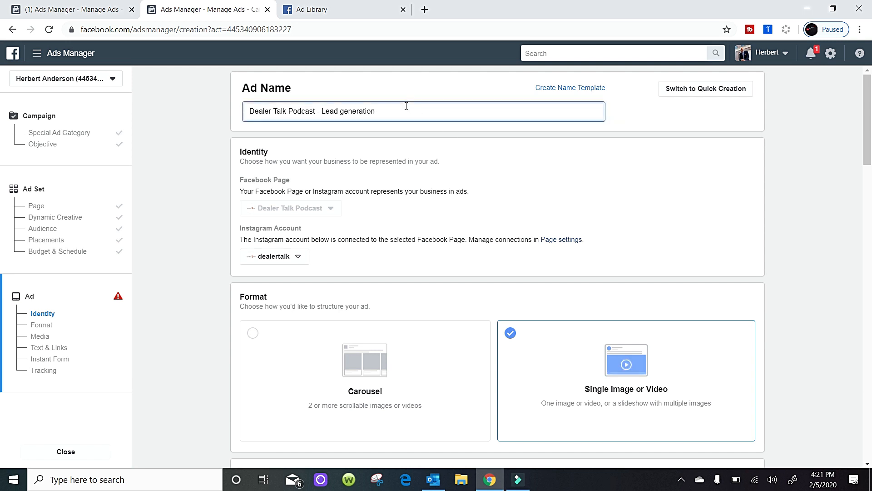
{"action": "triple_click", "coordinate": [406, 106]}
{"action": "key", "text": "BackSpace"}
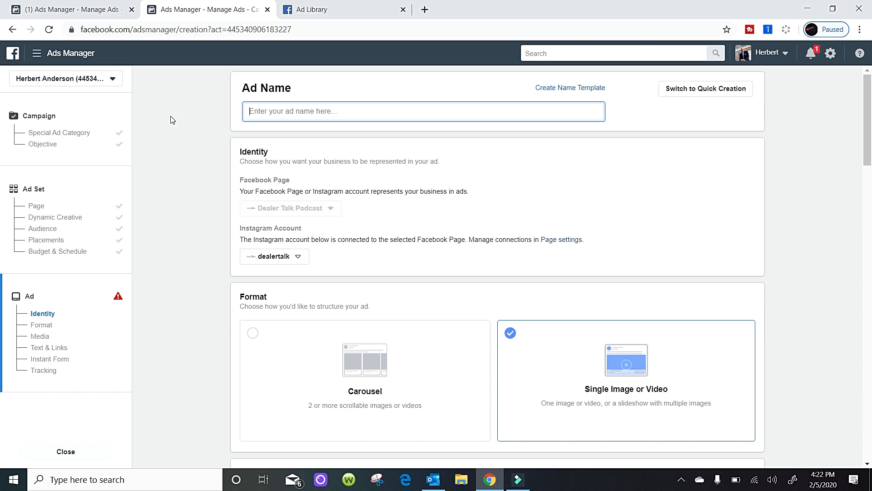
{"action": "type", "text": "Used Invent"}
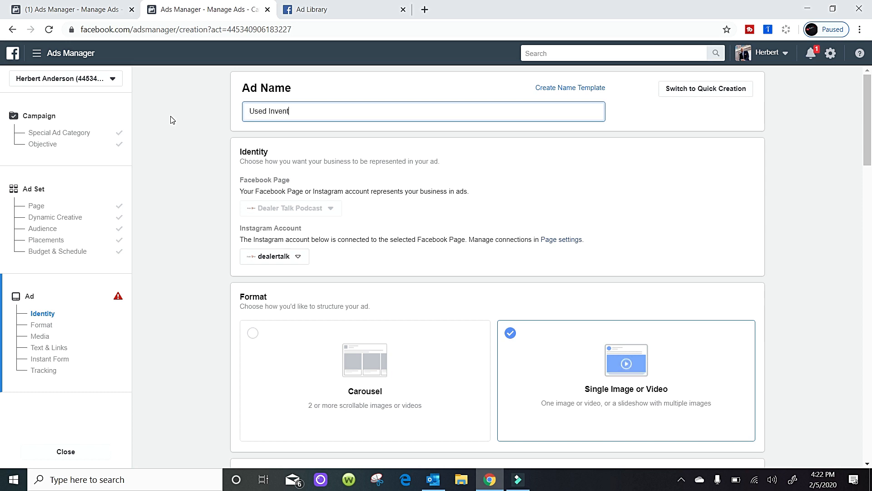
{"action": "type", "text": "ory Lead Generation L"}
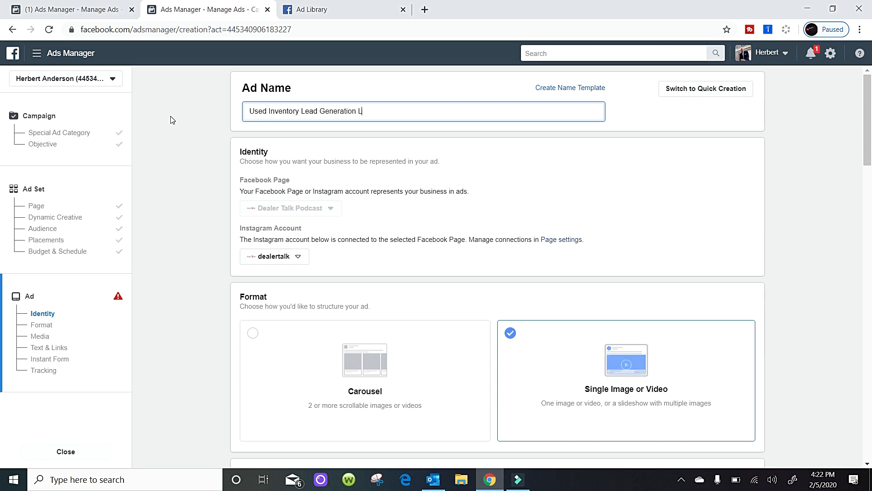
{"action": "type", "text": "as Vegas"}
{"action": "type", "text": " Februa"}
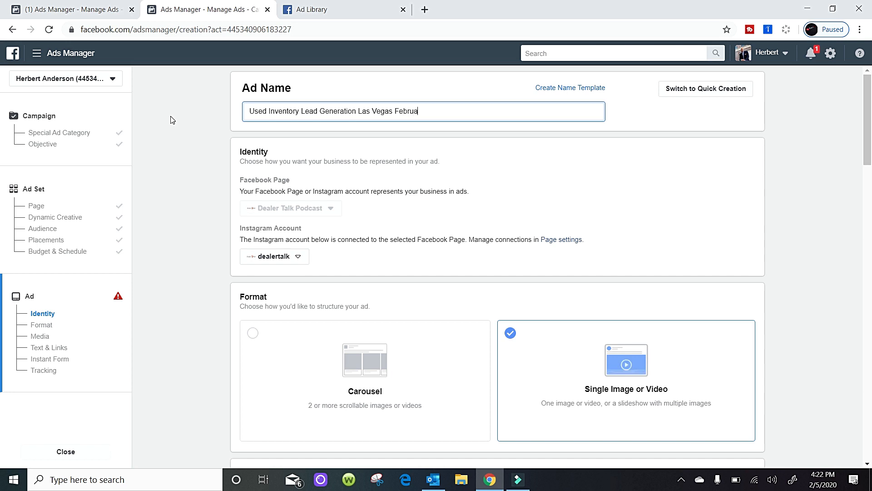
{"action": "type", "text": "ry Test"}
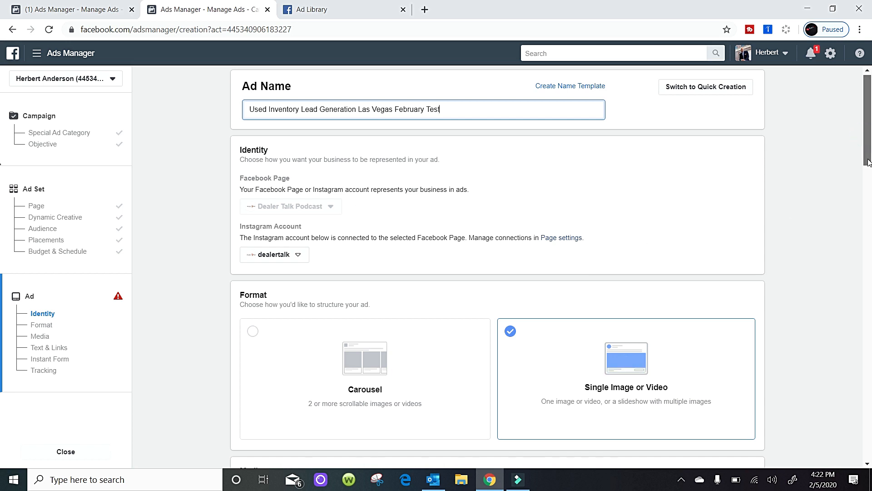
Change the ad format to Carousel and go to its ad creative settings.
{"action": "scroll", "coordinate": [763, 224], "scroll_direction": "down", "scroll_amount": 1}
{"action": "scroll", "coordinate": [607, 317], "scroll_direction": "up", "scroll_amount": 1}
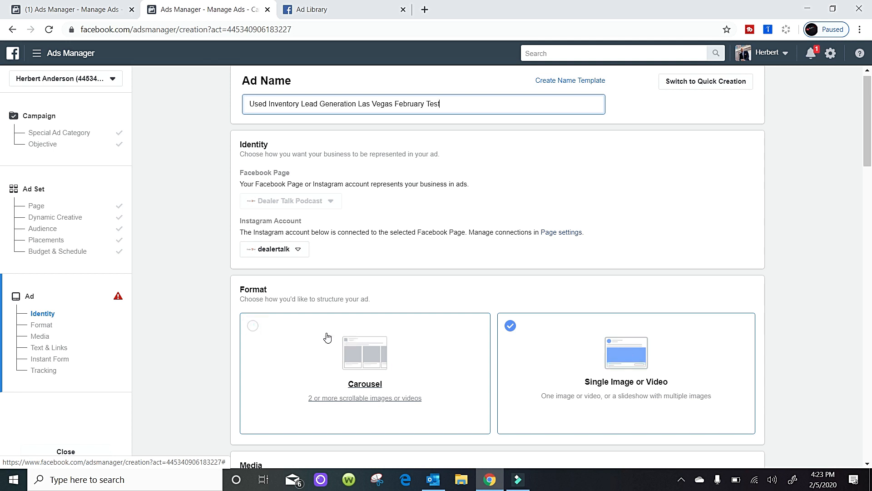
{"action": "left_click", "coordinate": [252, 331]}
{"action": "scroll", "coordinate": [863, 166], "scroll_direction": "down", "scroll_amount": 2}
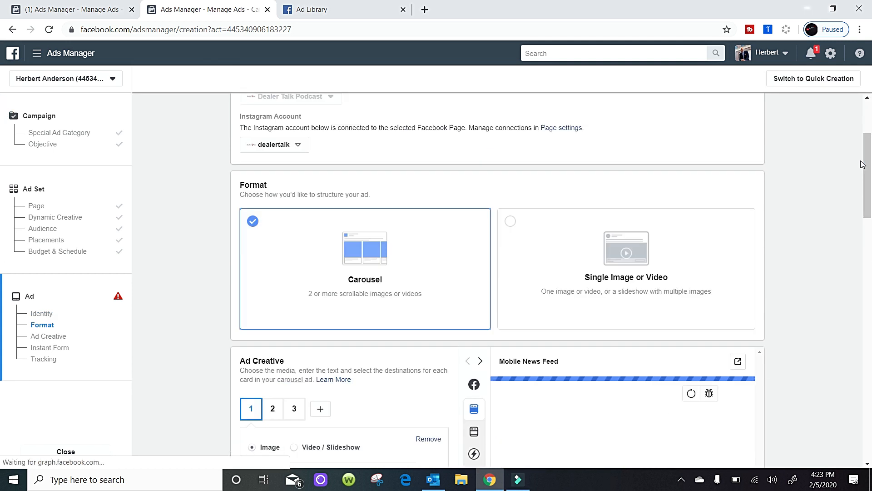
{"action": "left_click_drag", "start_coordinate": [868, 165], "coordinate": [871, 219]}
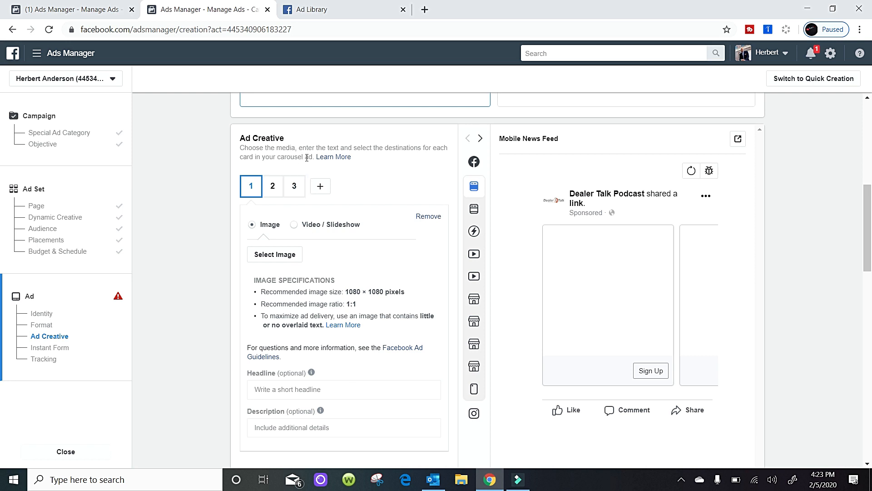
Try adding extra cards beyond the carousel's default three and remove them again.
{"action": "left_click", "coordinate": [319, 193]}
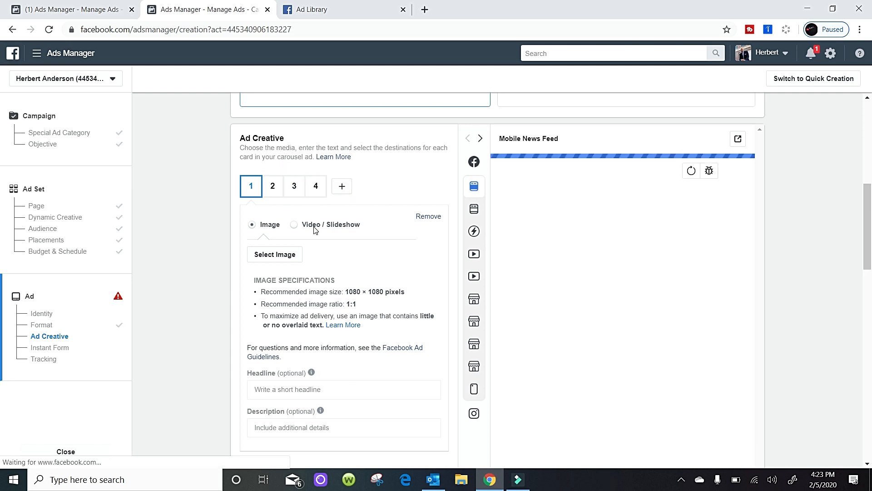
{"action": "left_click", "coordinate": [317, 186]}
{"action": "left_click", "coordinate": [428, 218]}
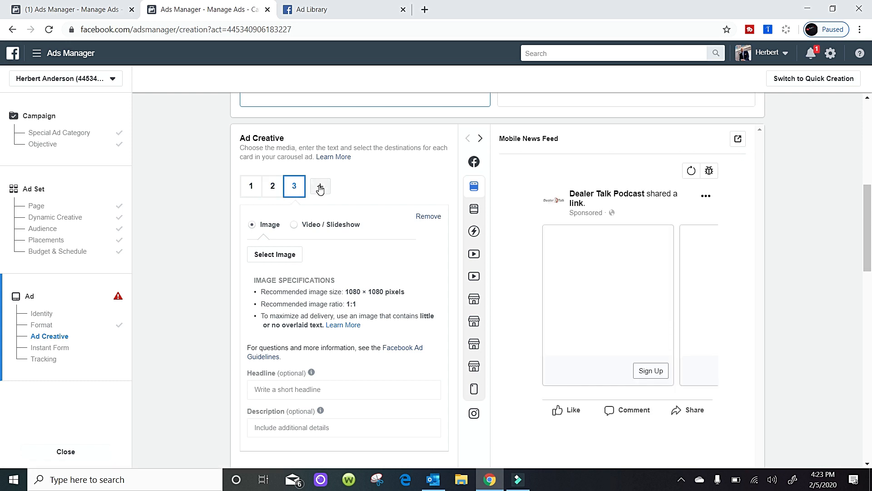
{"action": "left_click", "coordinate": [320, 188]}
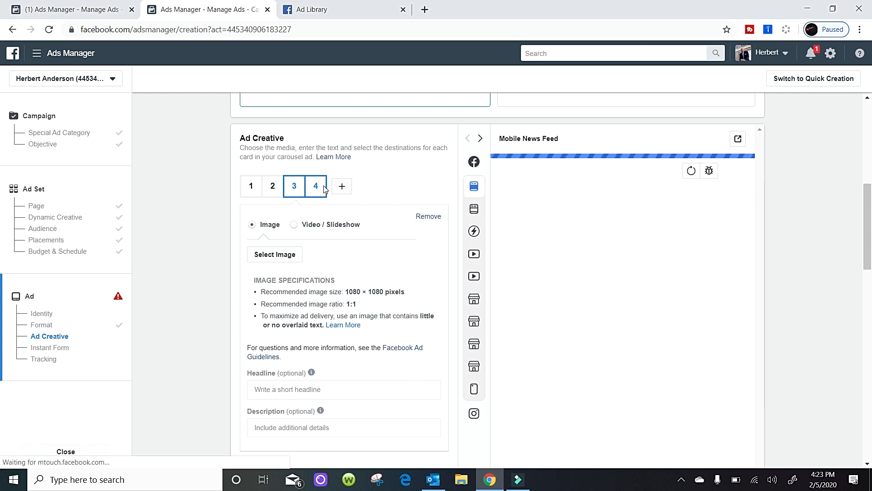
{"action": "left_click", "coordinate": [338, 187]}
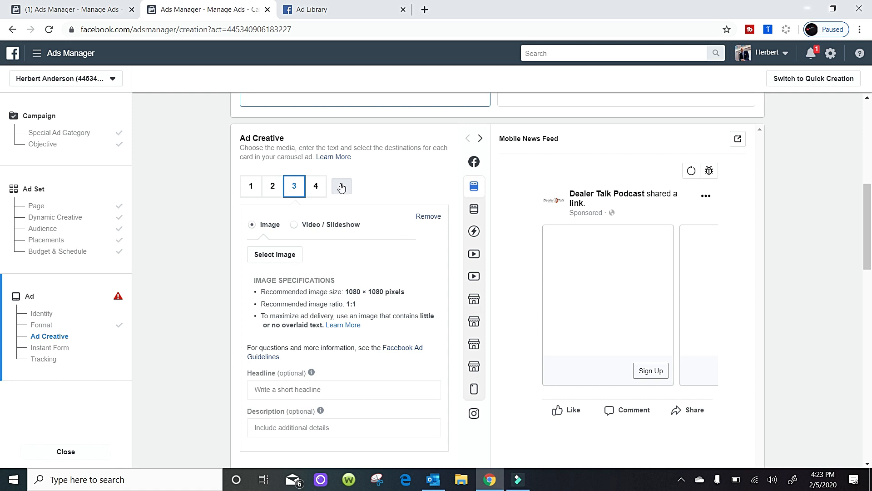
{"action": "left_click", "coordinate": [426, 221]}
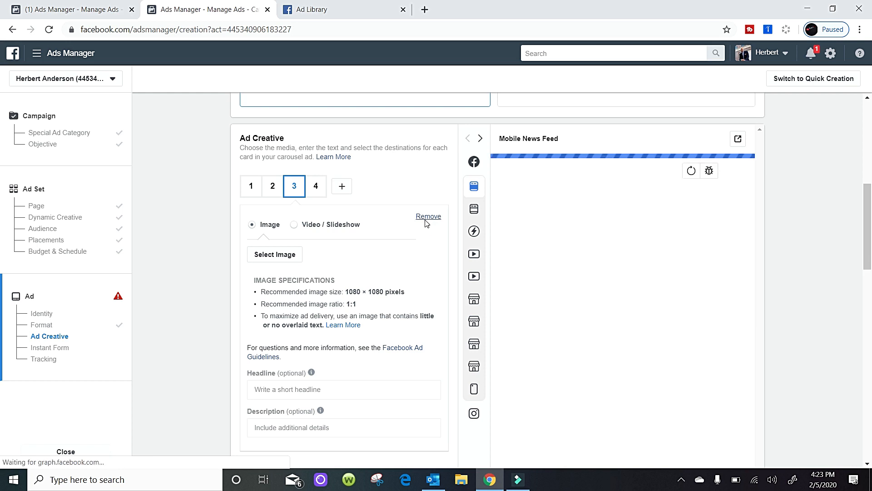
{"action": "left_click", "coordinate": [424, 220]}
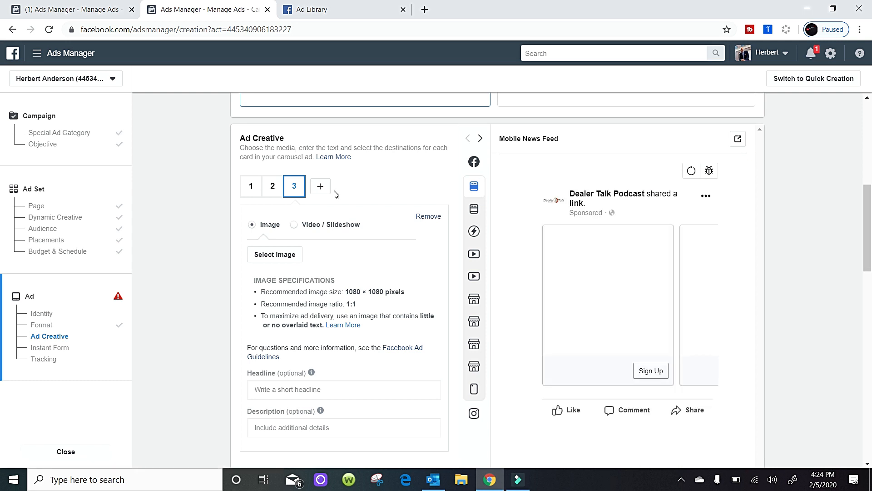
{"action": "left_click", "coordinate": [251, 187]}
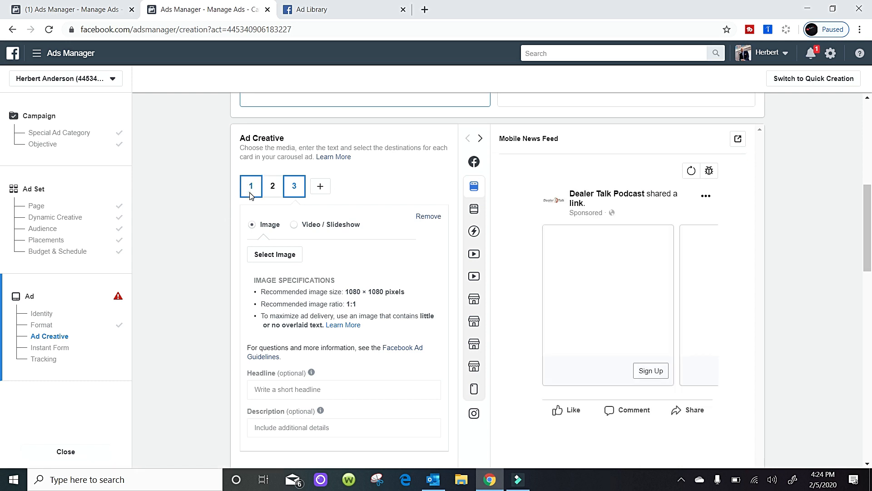
{"action": "left_click", "coordinate": [320, 187]}
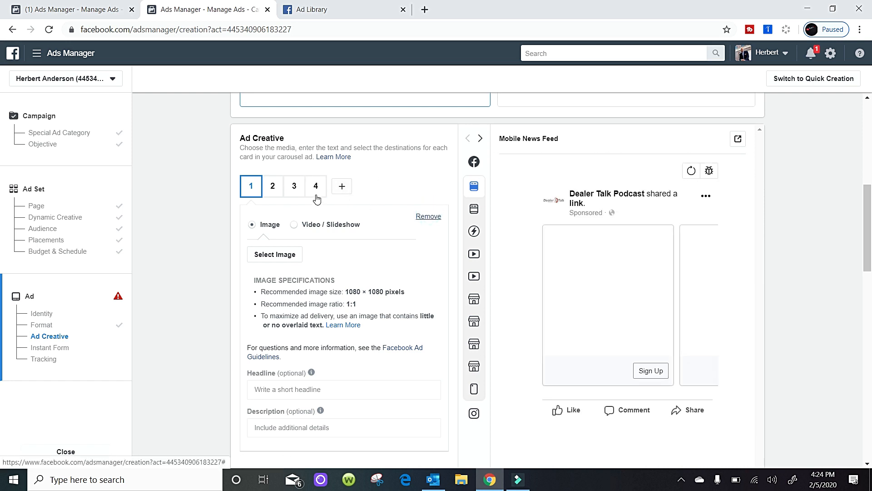
Use the account image "untitled" with the Dealer Talk logo for the first carousel card and accept its square 1:1 crop.
{"action": "left_click", "coordinate": [274, 258]}
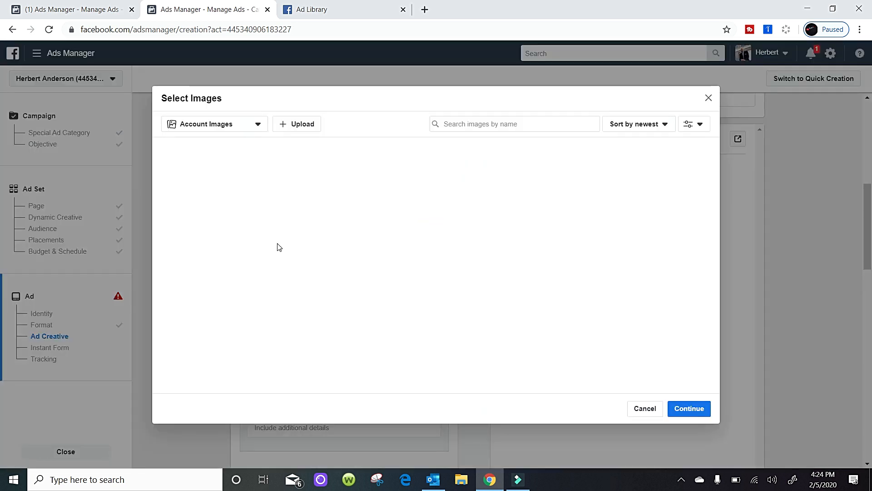
{"action": "left_click", "coordinate": [205, 177]}
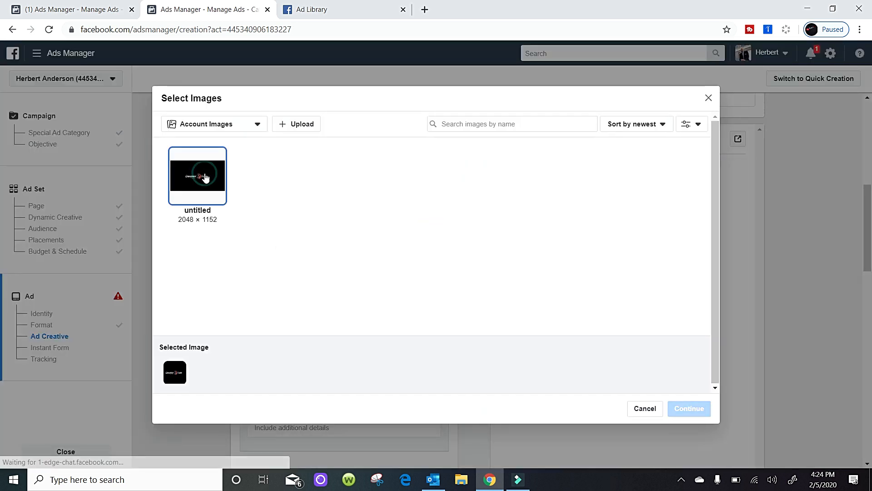
{"action": "left_click", "coordinate": [702, 406]}
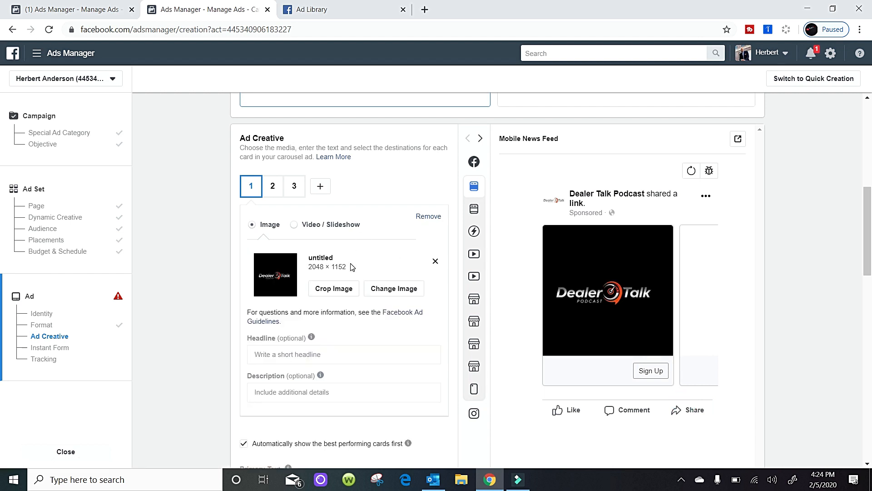
{"action": "left_click", "coordinate": [339, 296]}
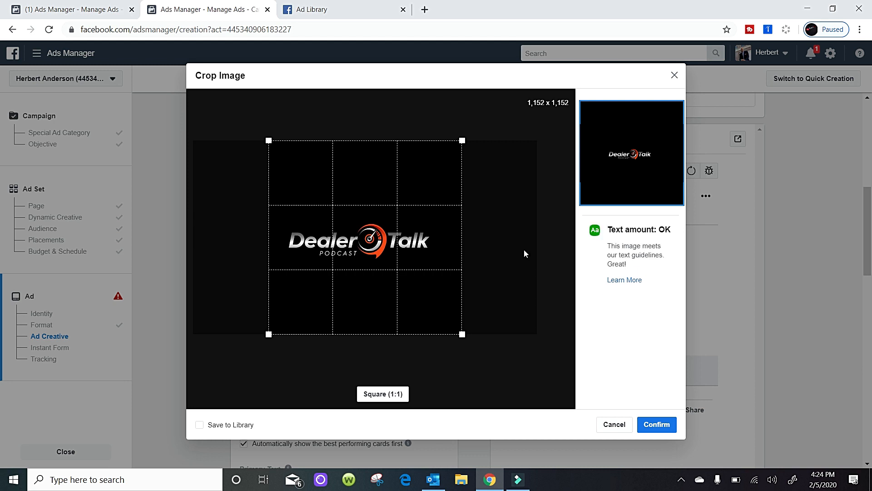
{"action": "left_click", "coordinate": [659, 425]}
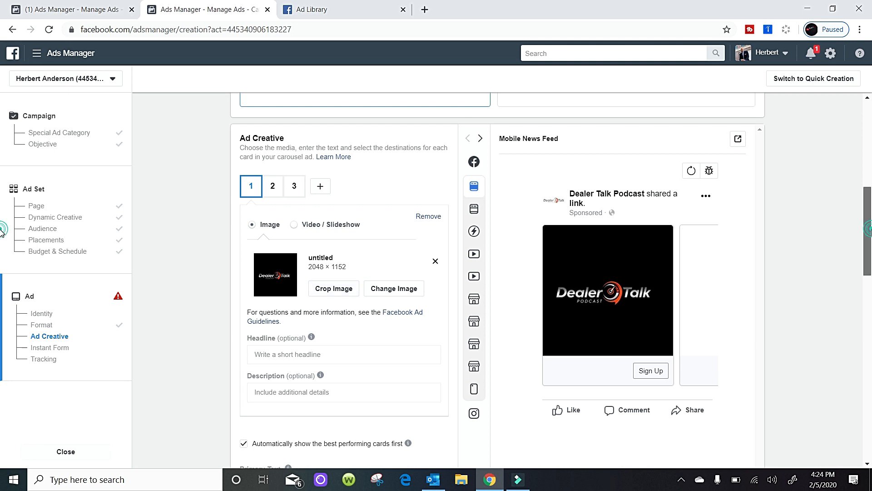
Enter "Check Out Our Amazing Deals !" as the first card's headline.
{"action": "scroll", "coordinate": [862, 241], "scroll_direction": "down", "scroll_amount": 4}
{"action": "scroll", "coordinate": [862, 243], "scroll_direction": "up", "scroll_amount": 3}
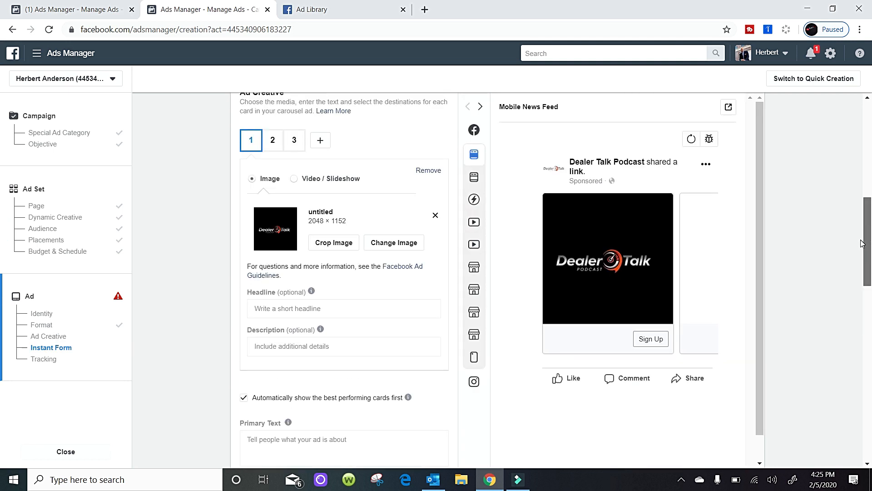
{"action": "scroll", "coordinate": [862, 243], "scroll_direction": "down", "scroll_amount": 1}
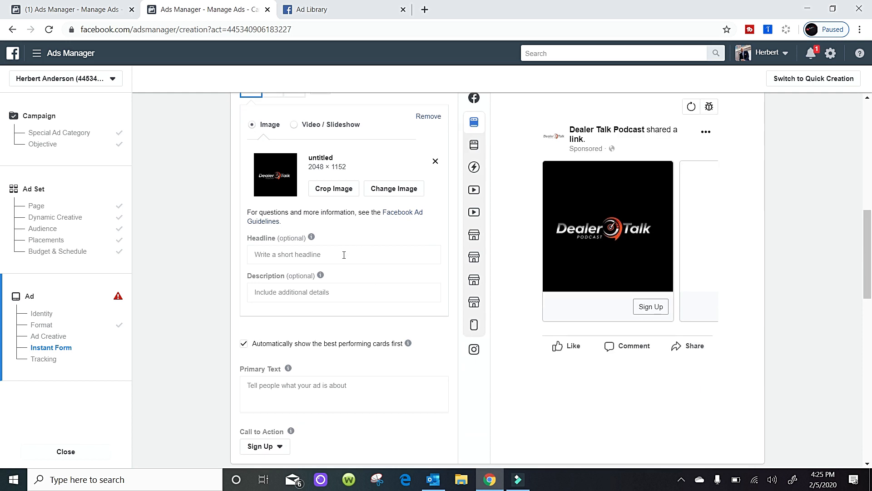
{"action": "left_click", "coordinate": [344, 255]}
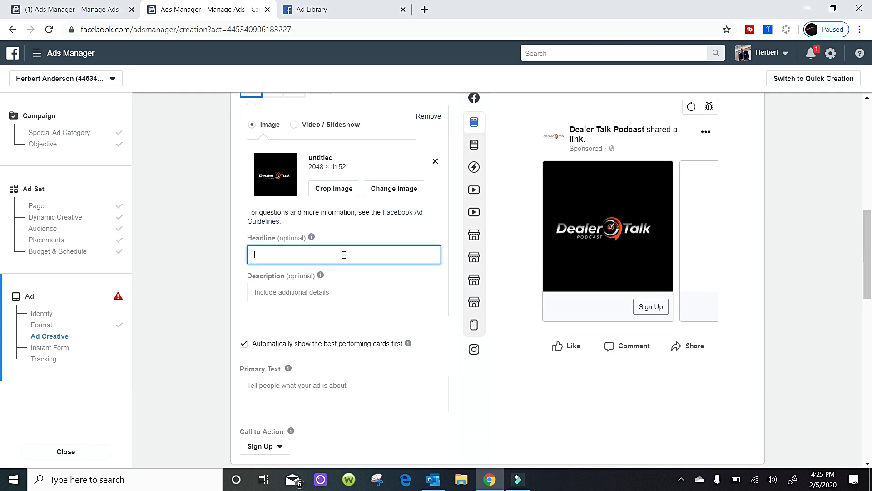
{"action": "type", "text": "Check Out Our Amazing Deals !"}
Enter "Awesome Inventory, Great Price" as the first card's description.
{"action": "left_click", "coordinate": [338, 306]}
{"action": "left_click", "coordinate": [338, 294]}
{"action": "left_click", "coordinate": [338, 295]}
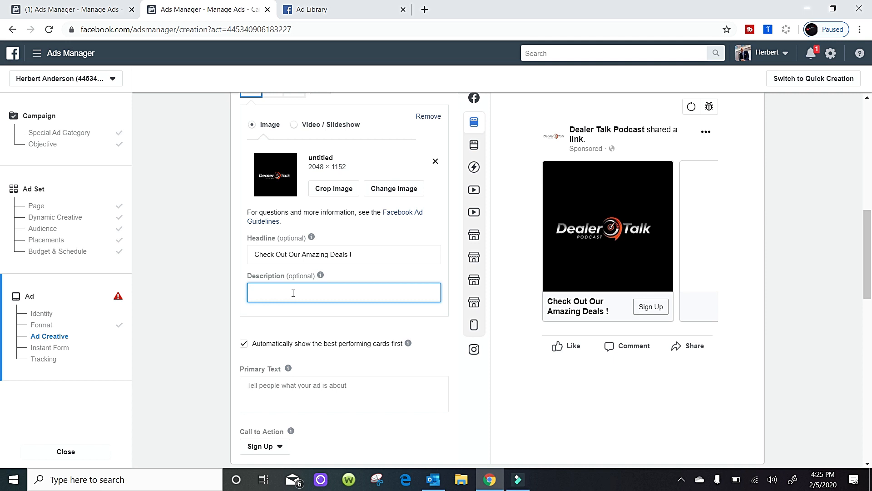
{"action": "type", "text": "Awesome Inventory, "}
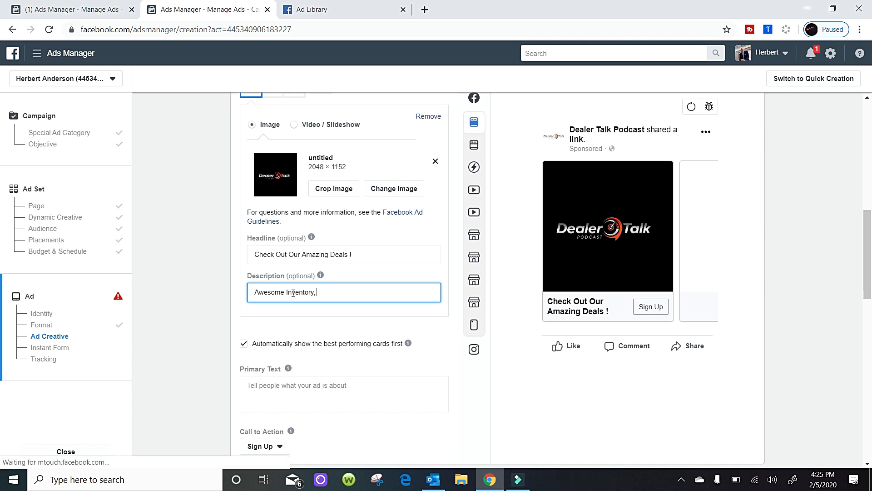
{"action": "type", "text": "Great Pricw"}
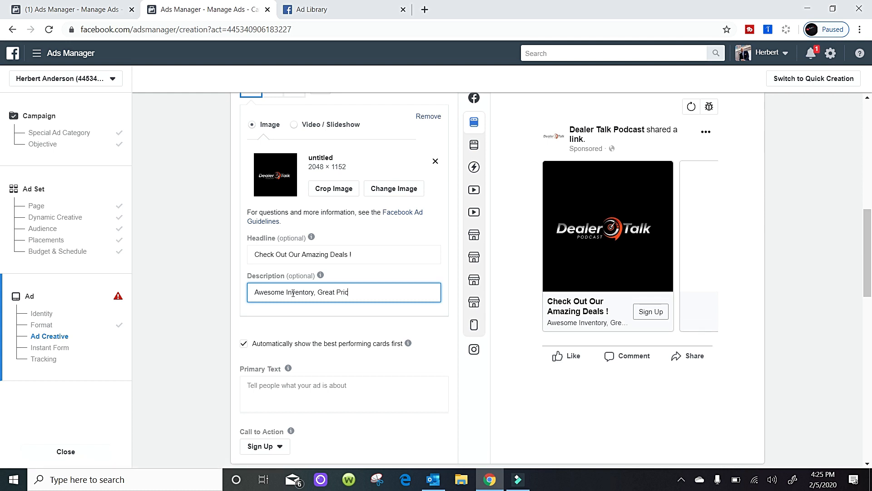
{"action": "key", "text": "BackSpace"}
{"action": "type", "text": "e"}
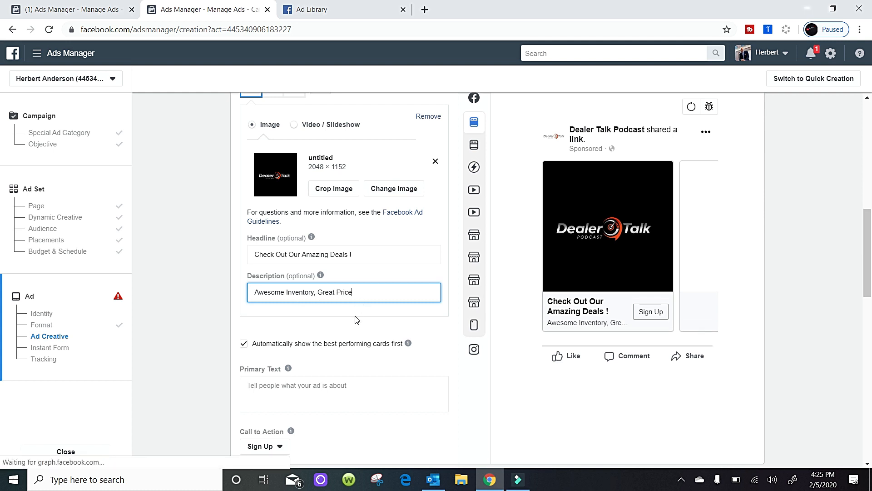
Enter "Change In Season Specials!" as the ad's primary text, checking the dealer ads in the Ad Library for reference.
{"action": "left_click", "coordinate": [355, 316]}
{"action": "left_click", "coordinate": [335, 384]}
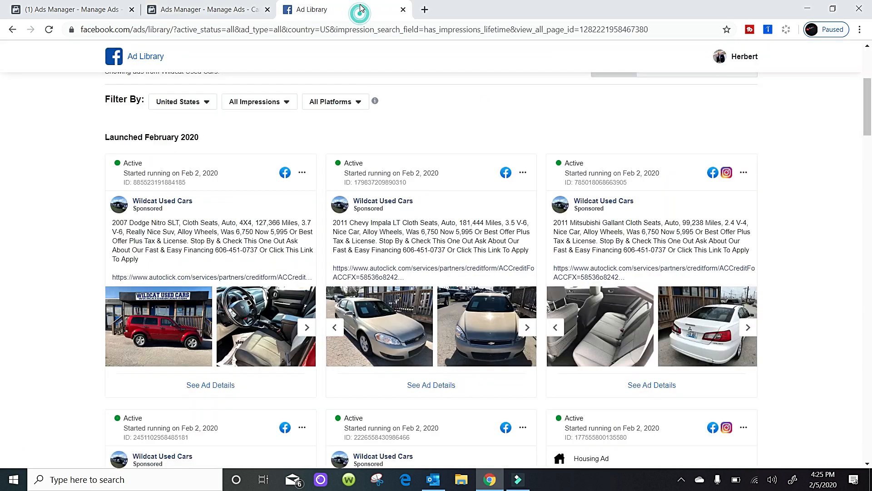
{"action": "left_click", "coordinate": [363, 9]}
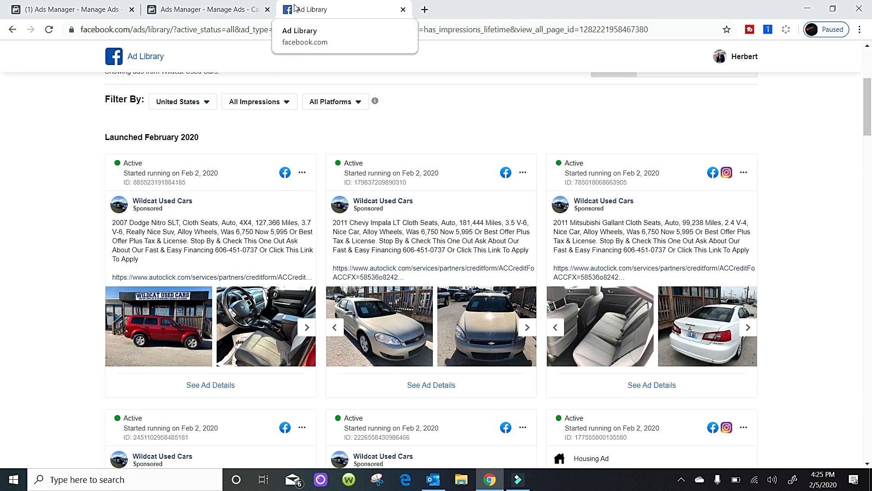
{"action": "left_click", "coordinate": [222, 12]}
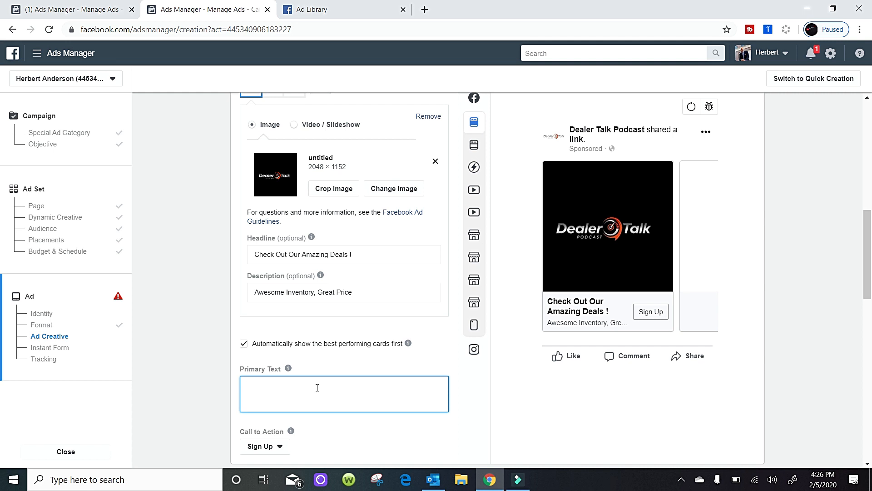
{"action": "type", "text": "Change In Season Special"}
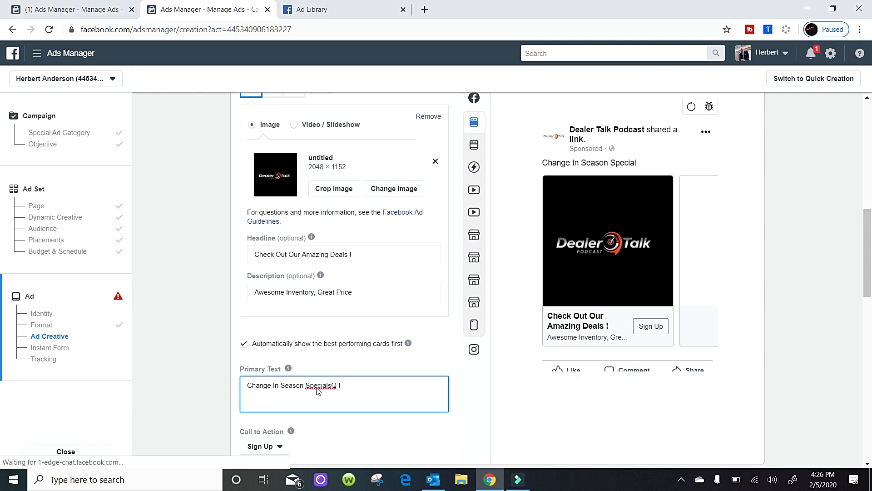
{"action": "type", "text": "s!"}
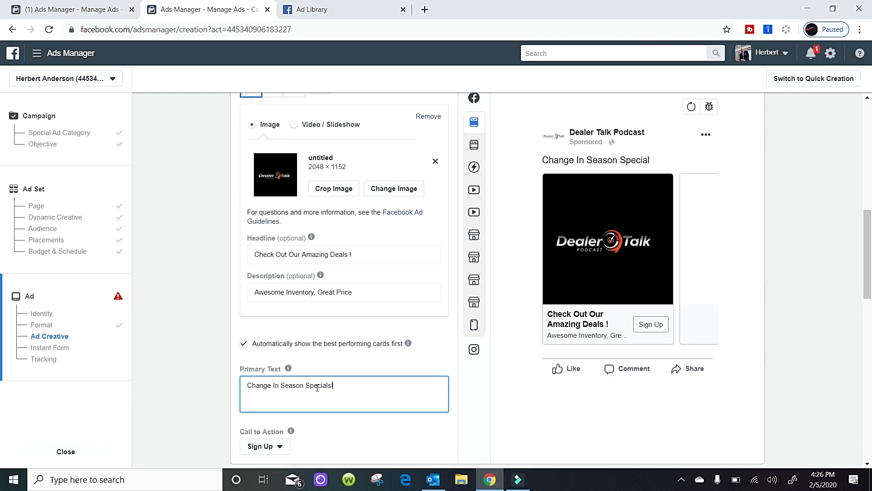
Set the ad's call to action to Learn More.
{"action": "left_click", "coordinate": [279, 447]}
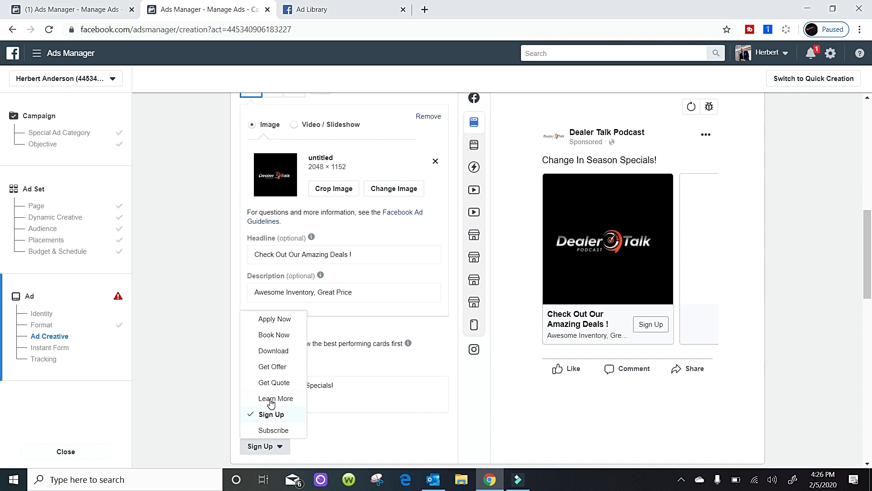
{"action": "left_click", "coordinate": [271, 400]}
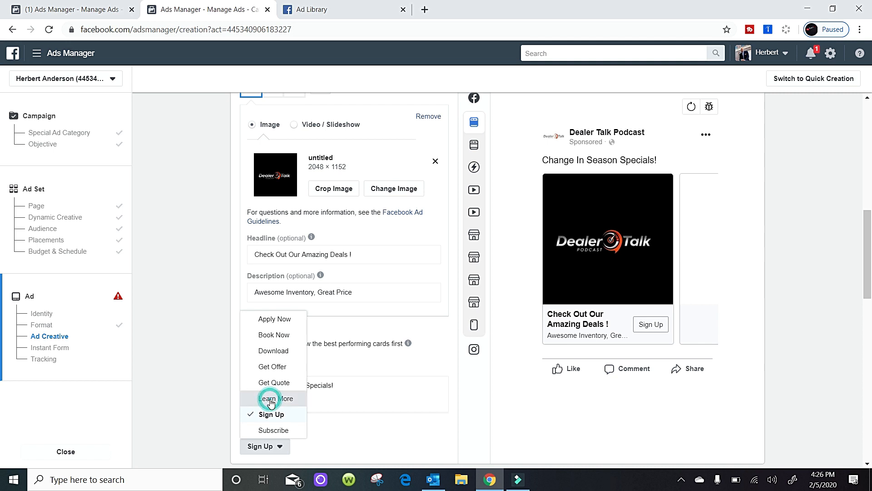
{"action": "left_click", "coordinate": [394, 430]}
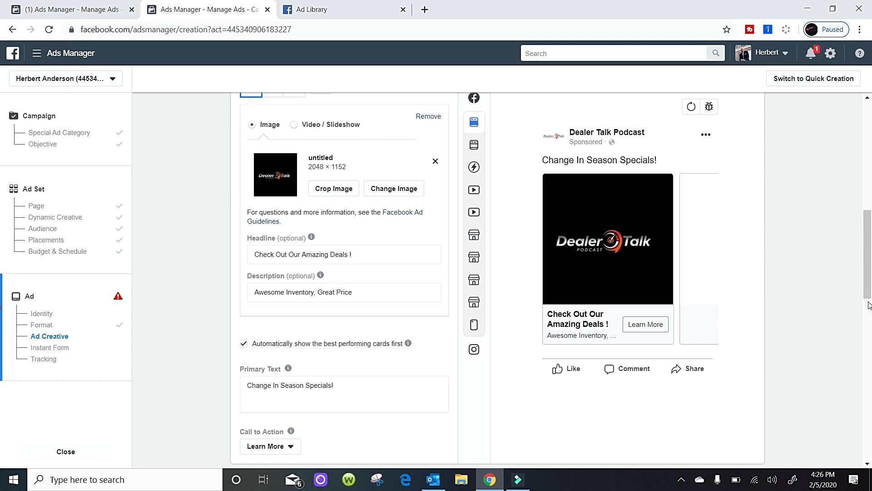
Create a new instant form for the ad and open its optional intro section.
{"action": "left_click_drag", "start_coordinate": [869, 268], "coordinate": [869, 356]}
{"action": "left_click", "coordinate": [386, 352]}
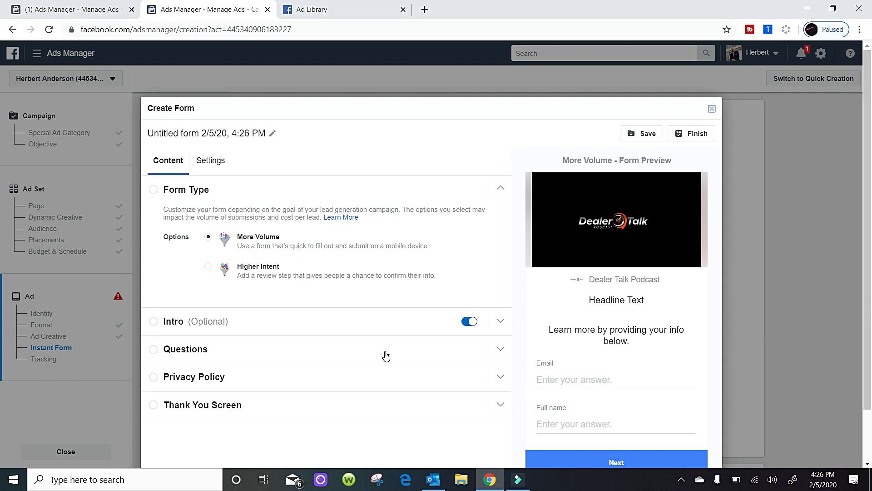
{"action": "left_click", "coordinate": [152, 326]}
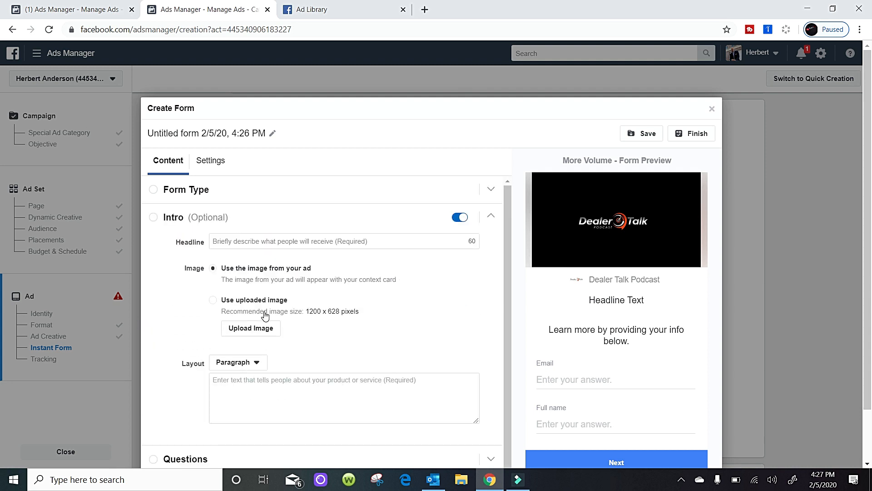
Enter "Get Additional Information" as the form intro's headline, correcting the misspelled last word.
{"action": "left_click", "coordinate": [260, 246]}
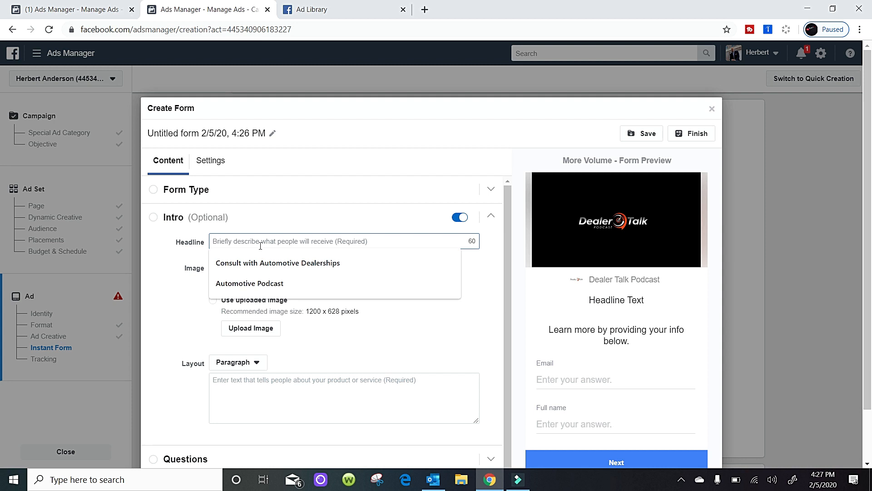
{"action": "type", "text": "Get Addito"}
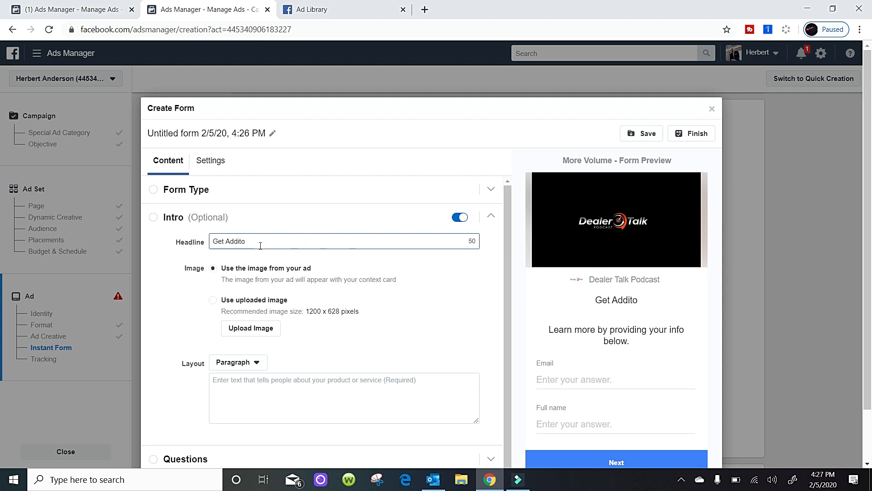
{"action": "key", "text": "BackSpace"}
{"action": "type", "text": "ional"}
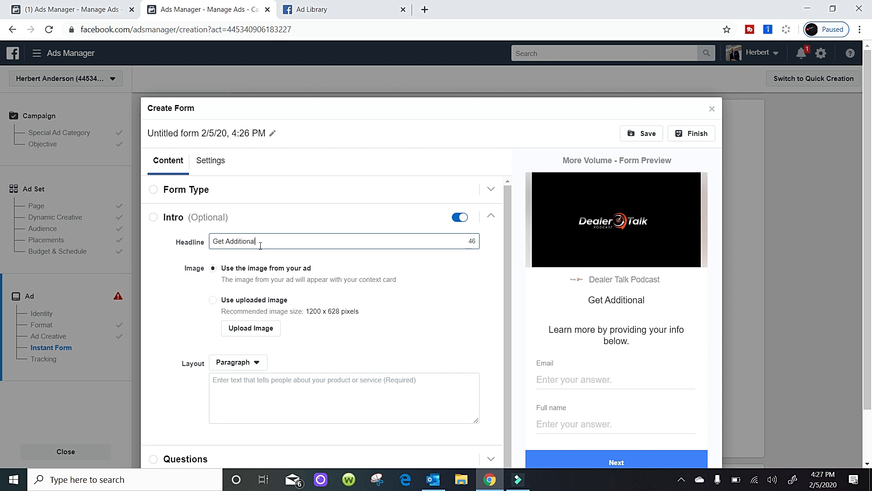
{"action": "type", "text": " Iformation"}
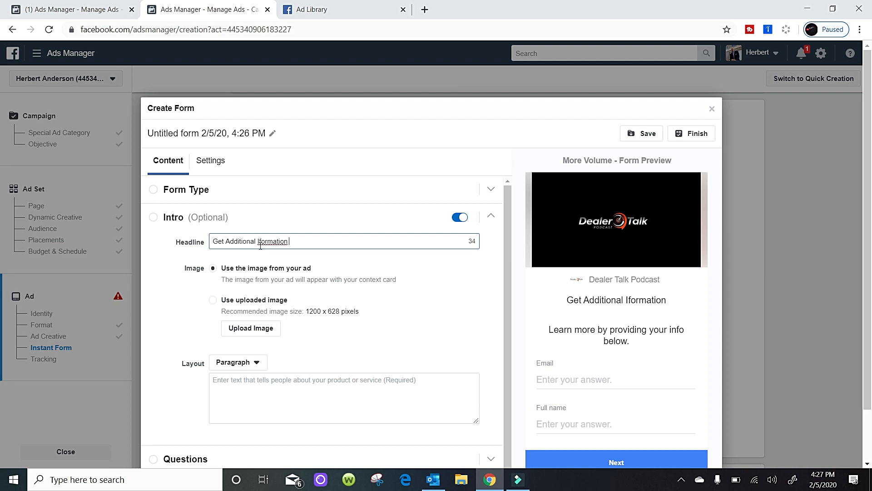
{"action": "right_click", "coordinate": [279, 241]}
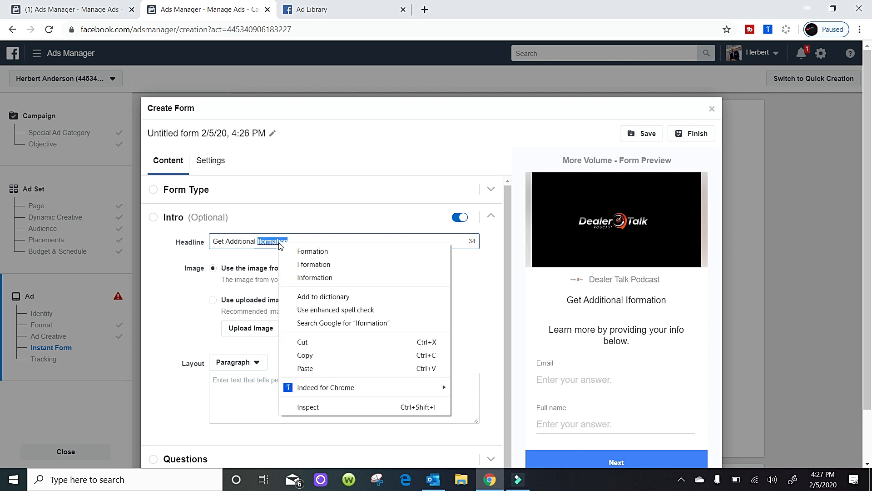
{"action": "left_click", "coordinate": [299, 277]}
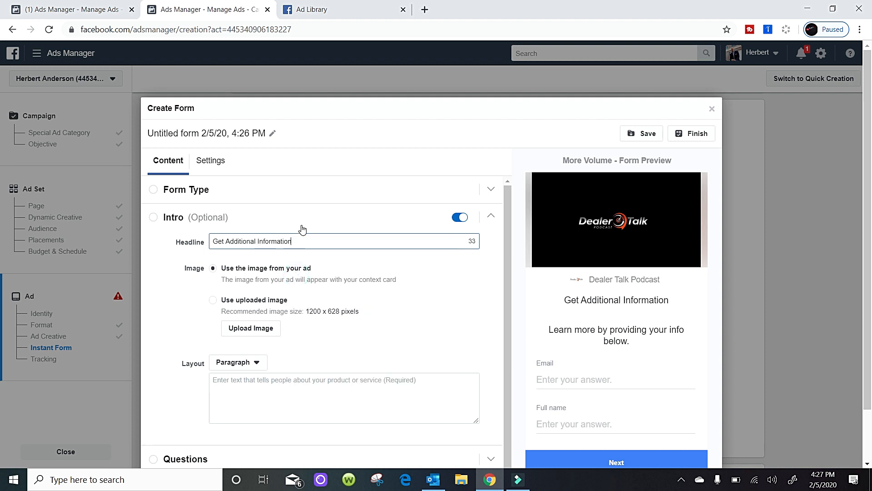
Set the intro text layout to Bullets.
{"action": "left_click", "coordinate": [296, 396]}
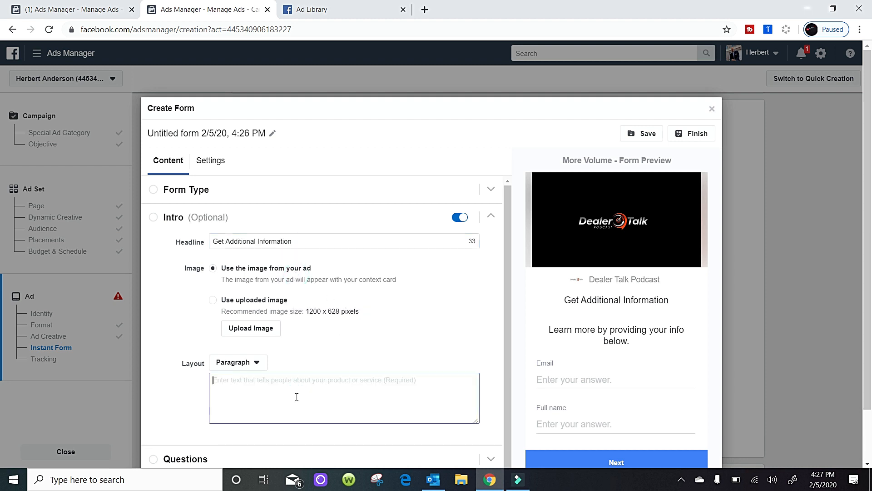
{"action": "left_click", "coordinate": [257, 364]}
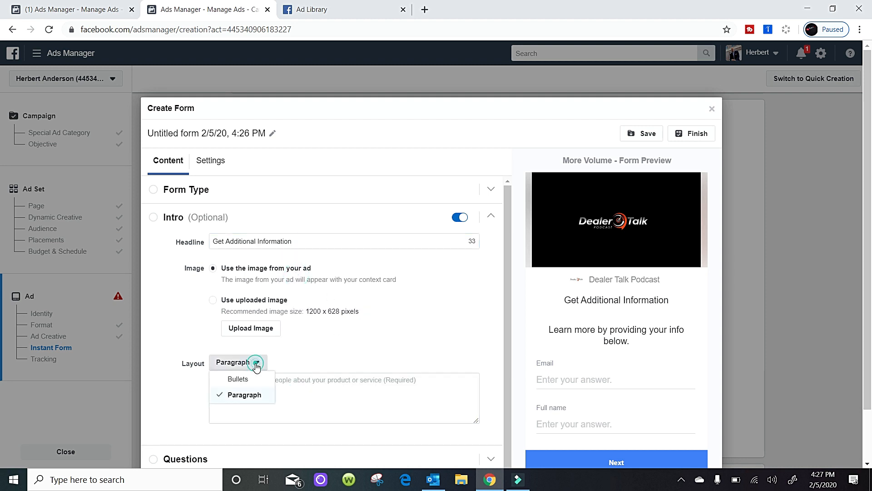
{"action": "left_click", "coordinate": [266, 391]}
{"action": "left_click", "coordinate": [269, 388]}
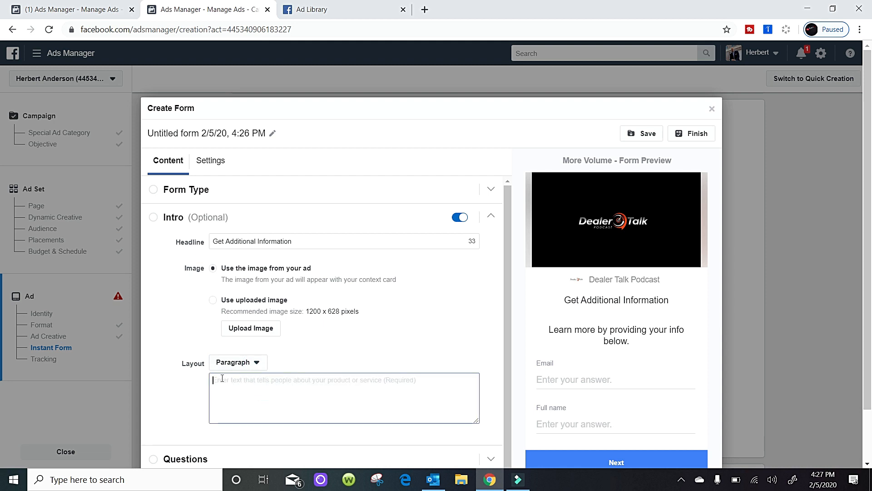
{"action": "left_click", "coordinate": [257, 362]}
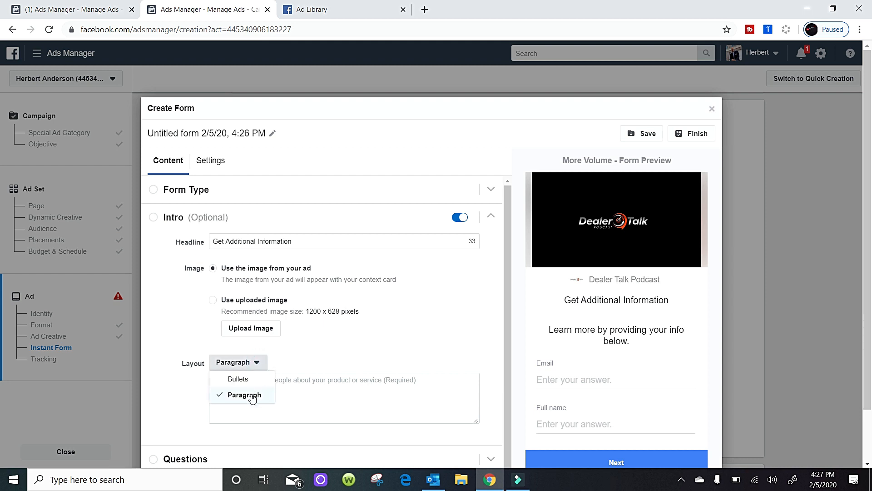
{"action": "left_click", "coordinate": [313, 397]}
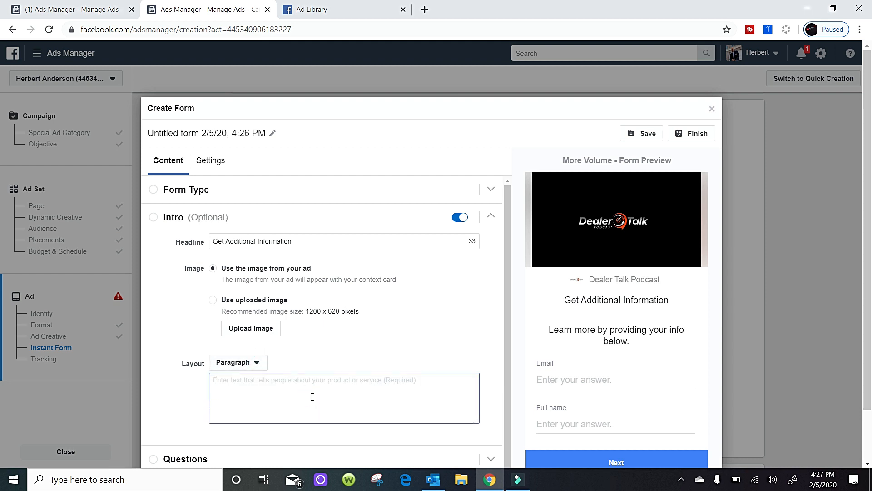
{"action": "type", "text": "-"}
{"action": "key", "text": "BackSpace"}
{"action": "left_click", "coordinate": [255, 362]}
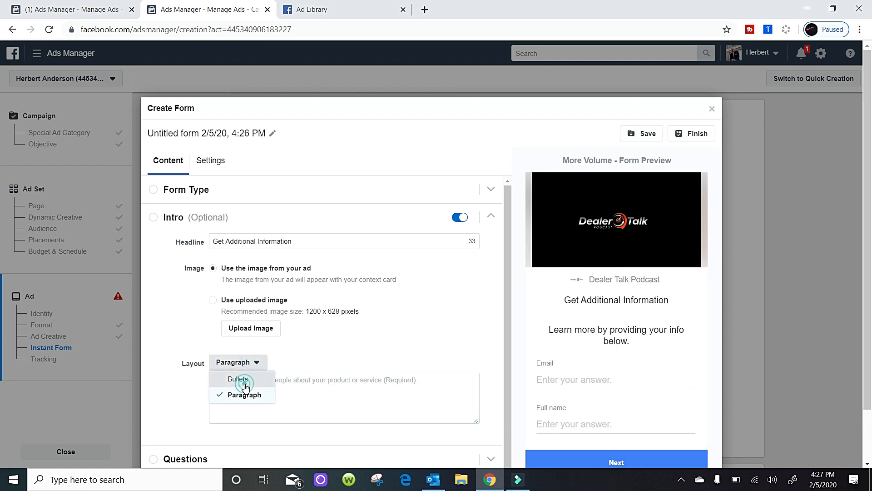
{"action": "left_click", "coordinate": [244, 381]}
Enter "Clean Carfax" in the intro's second bullet line.
{"action": "left_click", "coordinate": [249, 399]}
{"action": "type", "text": "Cl"}
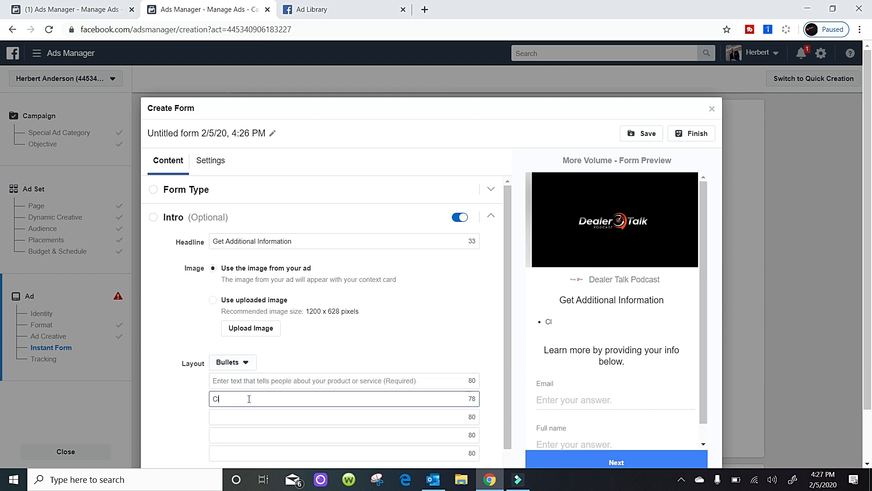
{"action": "type", "text": "aen Carfax"}
{"action": "left_click", "coordinate": [241, 420]}
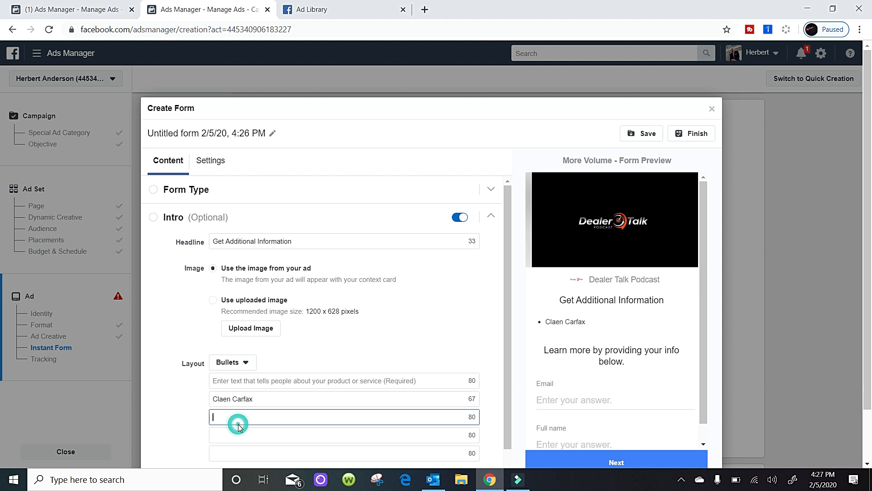
{"action": "left_click", "coordinate": [227, 399]}
{"action": "key", "text": "BackSpace"}
{"action": "key", "text": "BackSpace"}
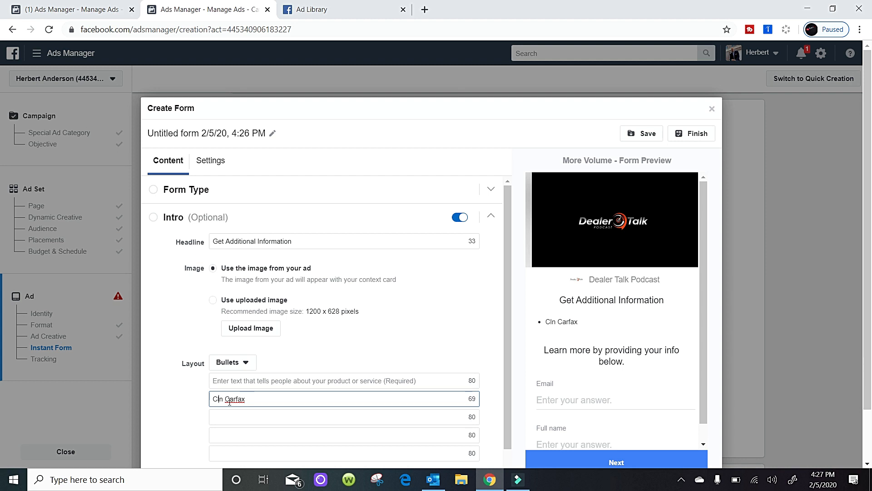
{"action": "type", "text": "ea"}
Capitalize the F in the second bullet so that it reads "Clean CarFax".
{"action": "left_click", "coordinate": [231, 415]}
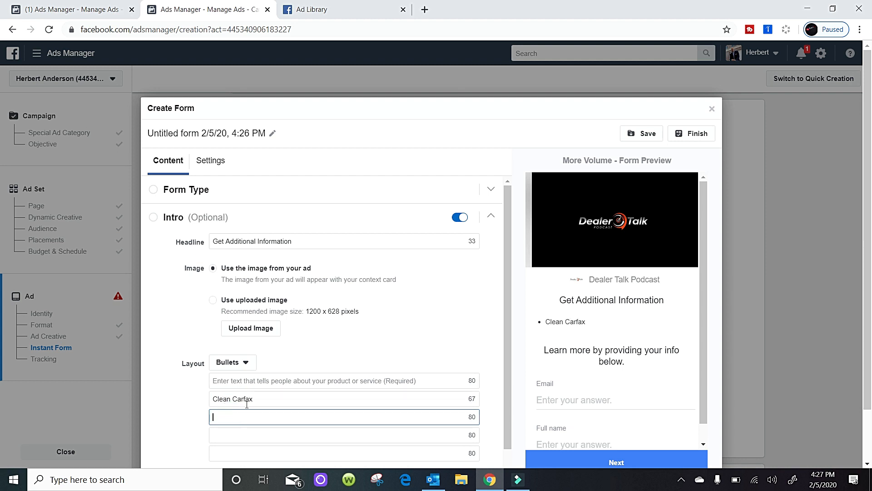
{"action": "left_click", "coordinate": [241, 399]}
{"action": "right_click", "coordinate": [248, 402]}
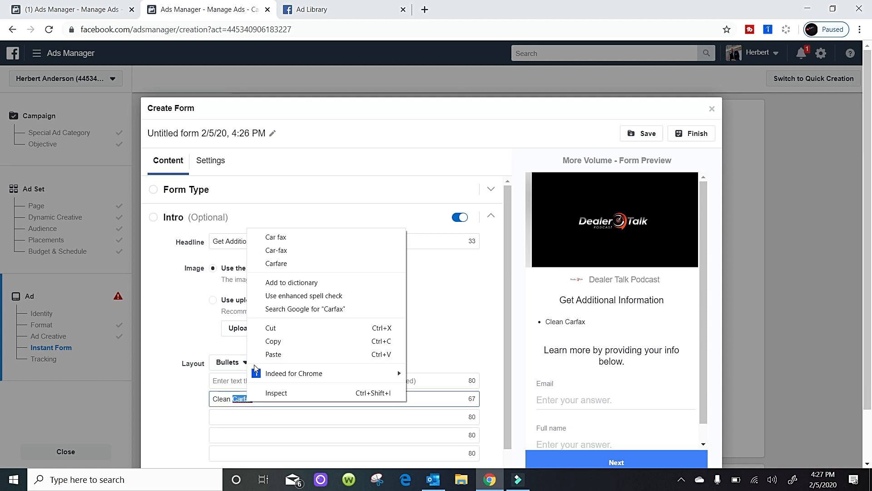
{"action": "left_click", "coordinate": [235, 401]}
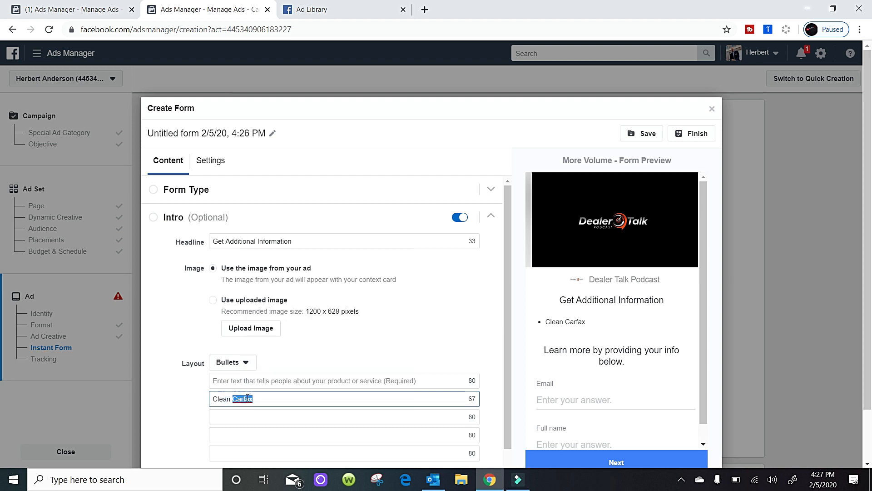
{"action": "left_click", "coordinate": [246, 398]}
{"action": "key", "text": "BackSpace"}
{"action": "type", "text": "F"}
Enter "One Owner" in the third bullet line and "Recently Detailed" in the fourth.
{"action": "left_click", "coordinate": [239, 421]}
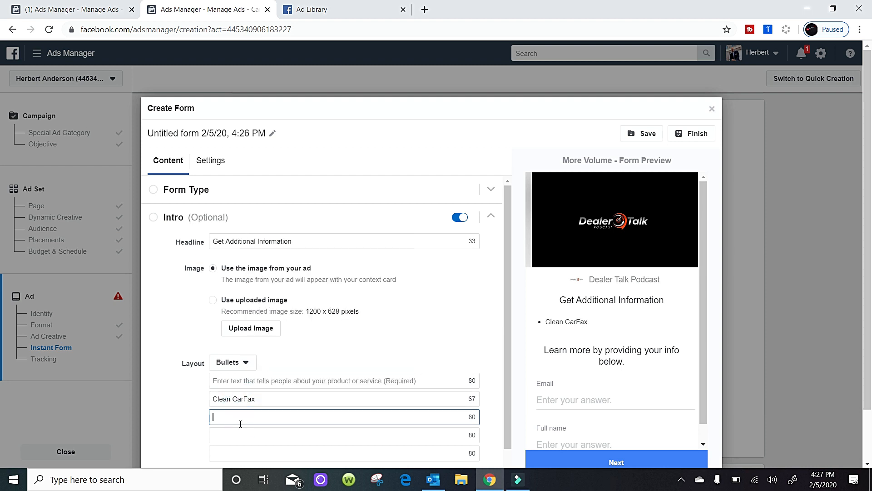
{"action": "type", "text": "One Owner"}
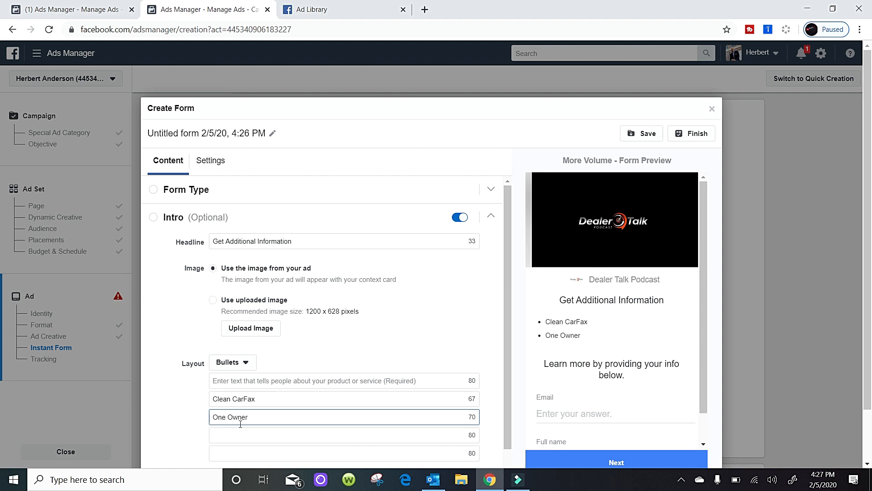
{"action": "left_click", "coordinate": [236, 436]}
{"action": "type", "text": "Re"}
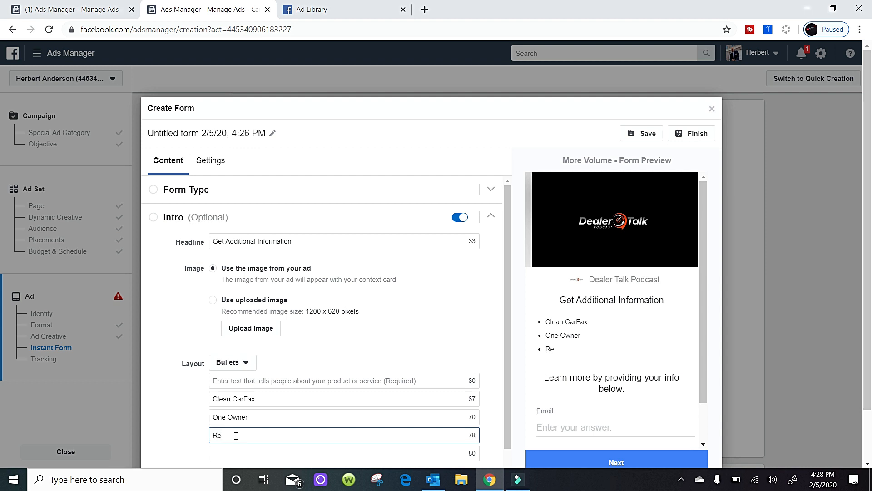
{"action": "type", "text": "dcently Detailed"}
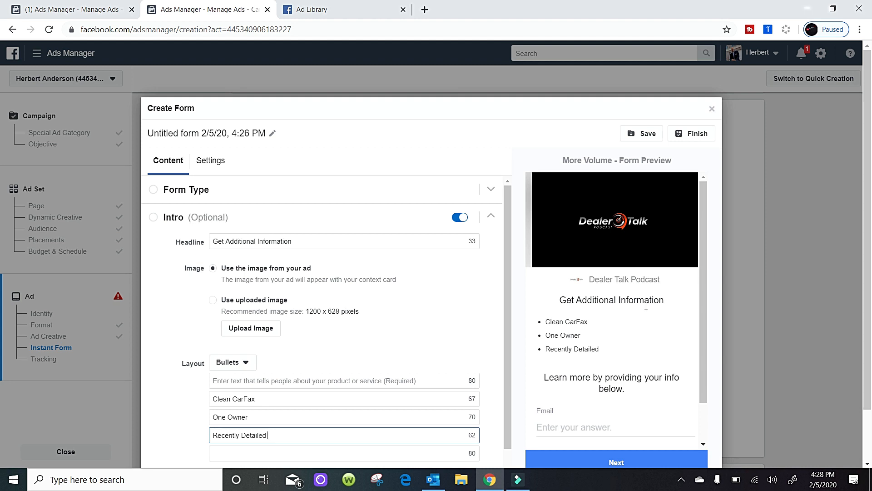
{"action": "scroll", "coordinate": [827, 309], "scroll_direction": "down", "scroll_amount": 1}
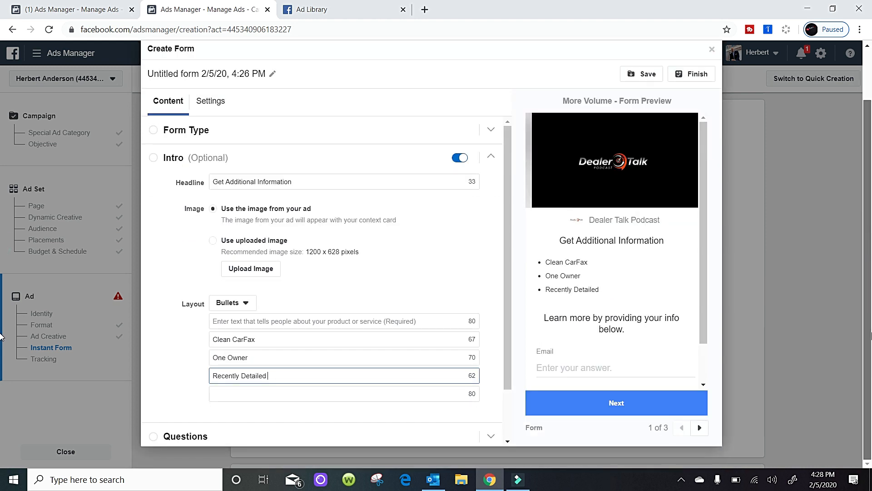
{"action": "left_click", "coordinate": [182, 375]}
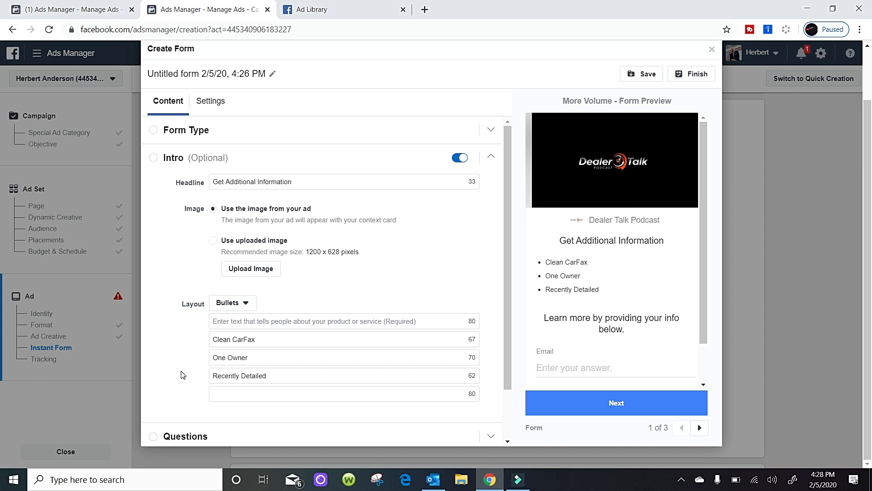
{"action": "left_click_drag", "start_coordinate": [511, 293], "coordinate": [512, 373]}
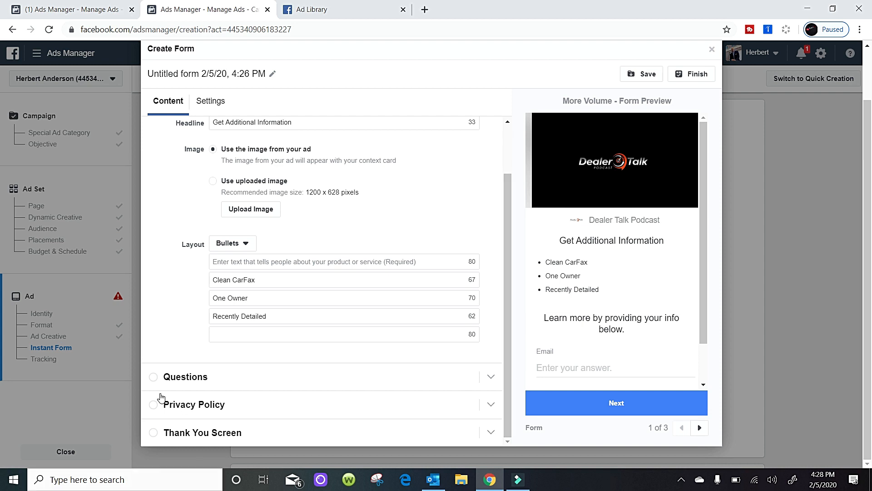
Add a Phone number contact field to the form's questions and check it in the form preview.
{"action": "left_click", "coordinate": [182, 377]}
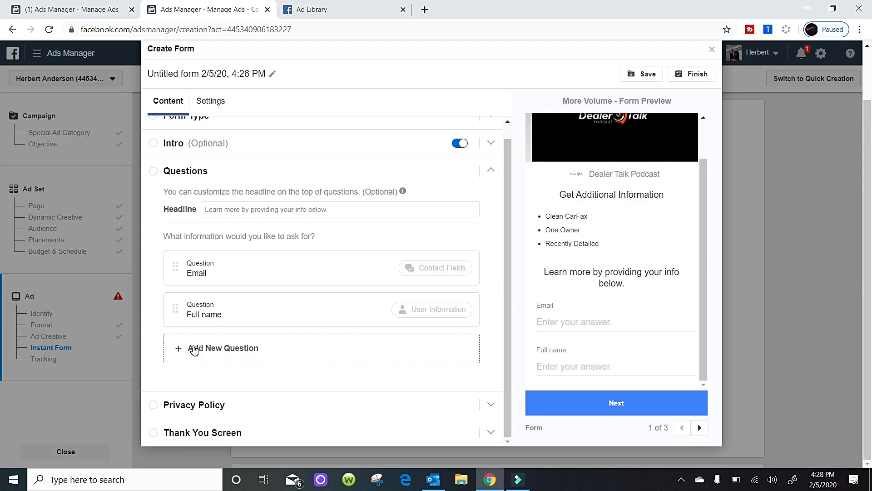
{"action": "left_click", "coordinate": [194, 350]}
{"action": "mouse_move", "coordinate": [216, 290]}
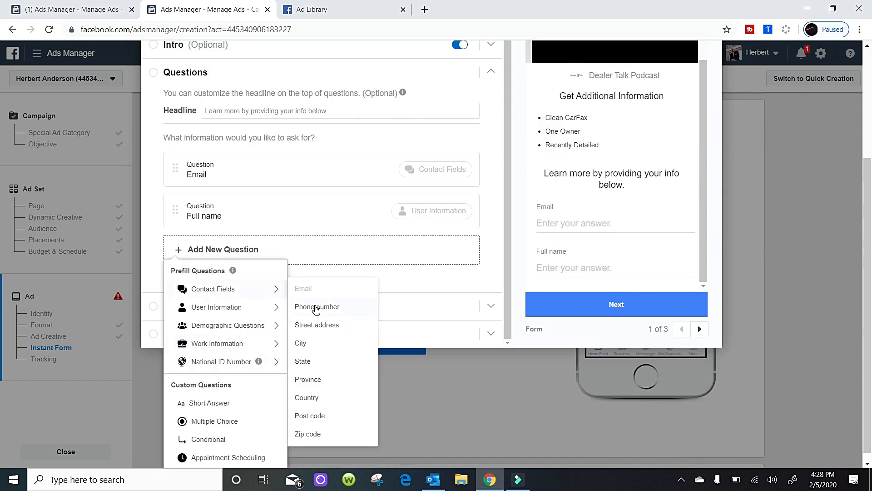
{"action": "left_click", "coordinate": [315, 305]}
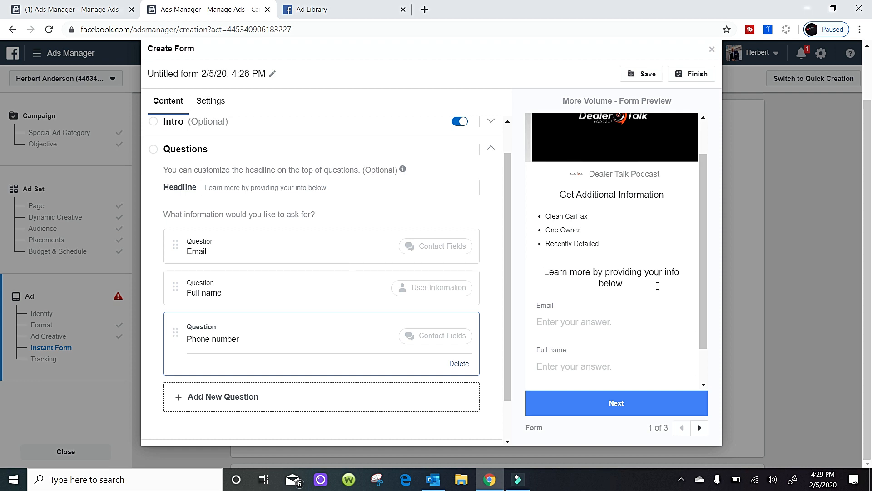
{"action": "left_click", "coordinate": [707, 353]}
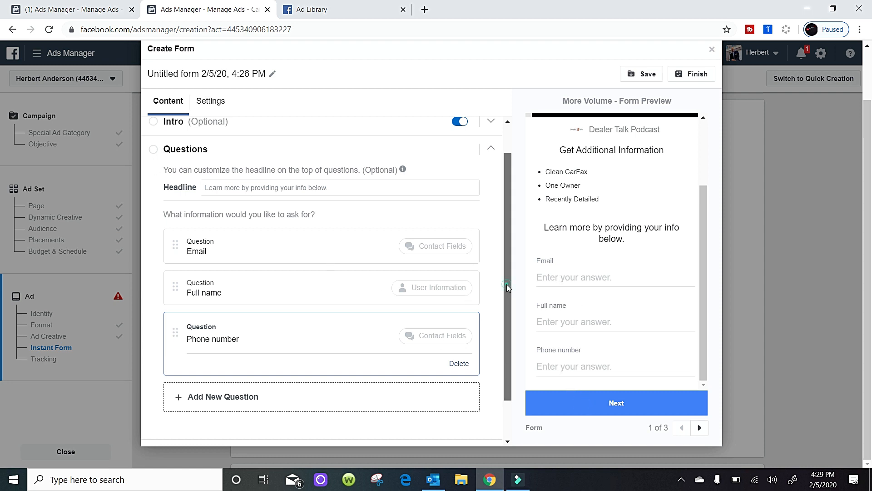
Review the form's Privacy Policy settings and open the Thank You Screen settings.
{"action": "scroll", "coordinate": [508, 386], "scroll_direction": "down", "scroll_amount": 1}
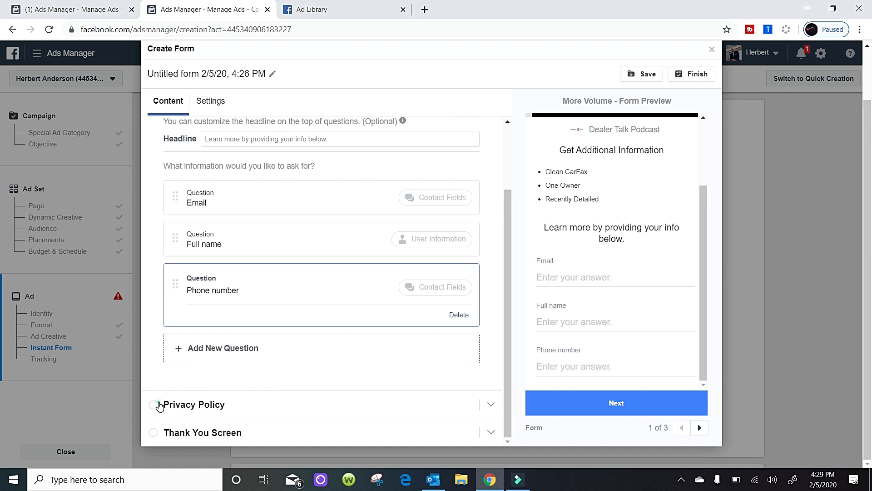
{"action": "left_click", "coordinate": [159, 404]}
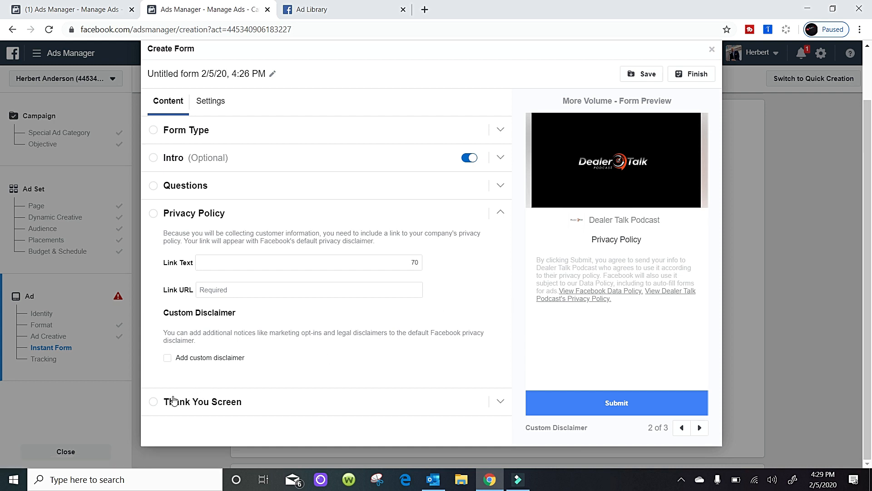
{"action": "left_click", "coordinate": [154, 405]}
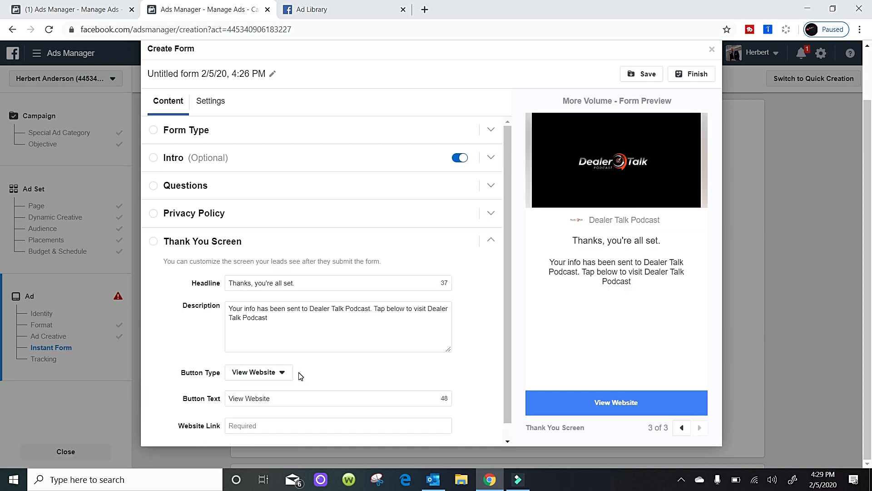